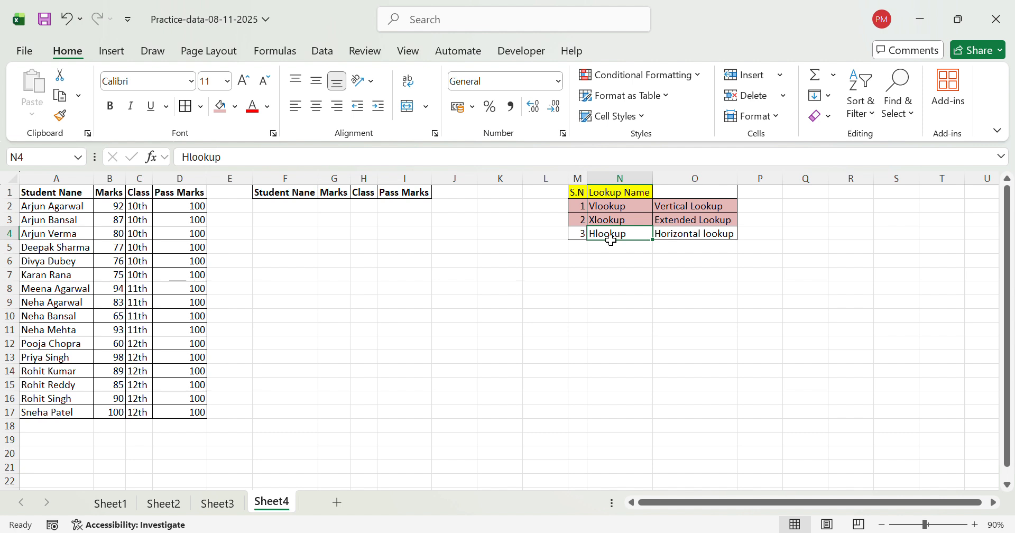
Examine the lookup-type list entry for Hlookup and the blank area under the second Student Nane header.
key("Right")
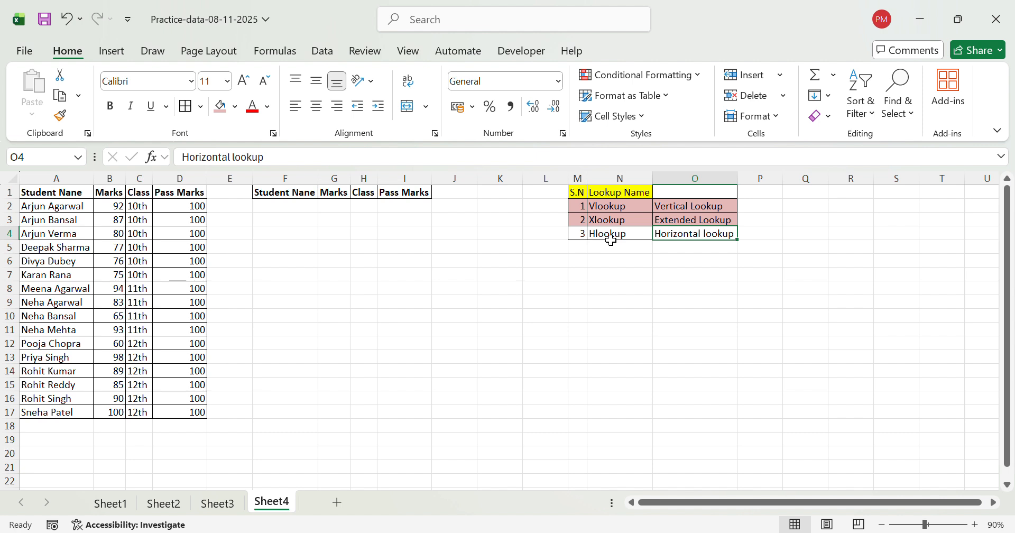
key("Home")
key("Up")
key("Up")
key("Up")
key("Right")
key("Right")
key("Right")
key("Right")
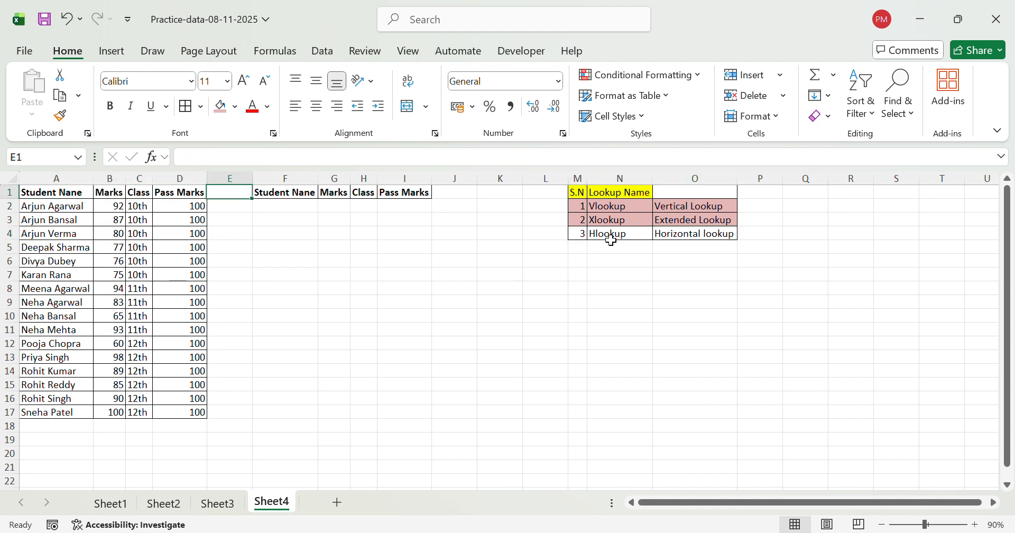
key("Right")
key("Right")
key("Left")
key("Down")
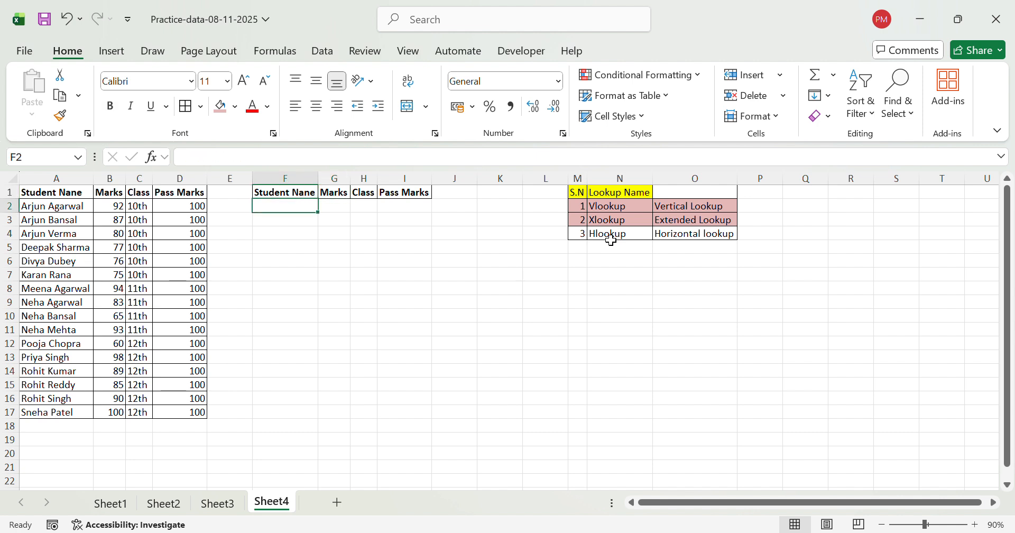
key("Home")
key("Up")
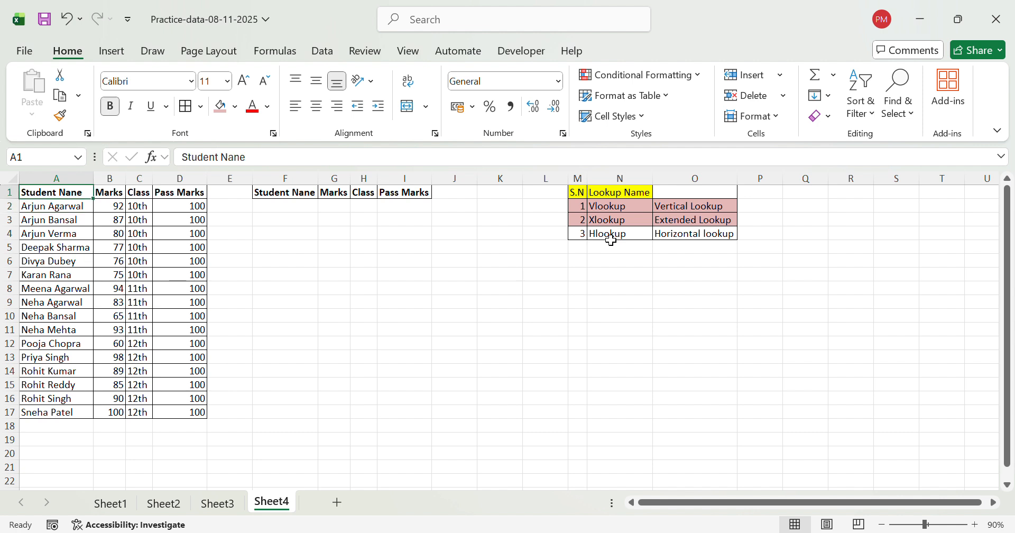
Compare the column headers of the source student table with the result headers in F1:I1.
key("Right")
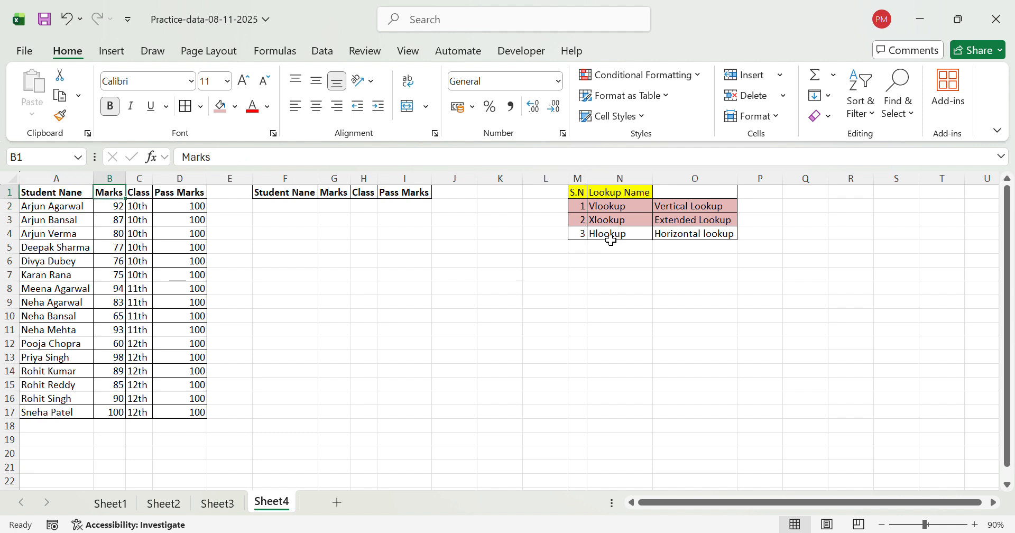
key("Right")
key("Right")
key("Right")
key("Right")
key("Right")
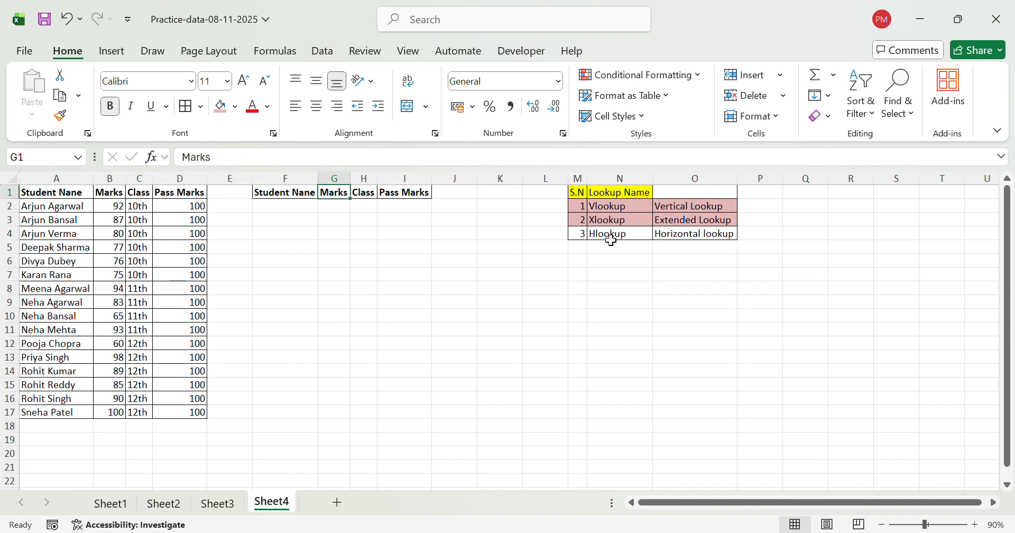
key("Left")
key("Right")
key("Left")
key("ctrl+shift+Right")
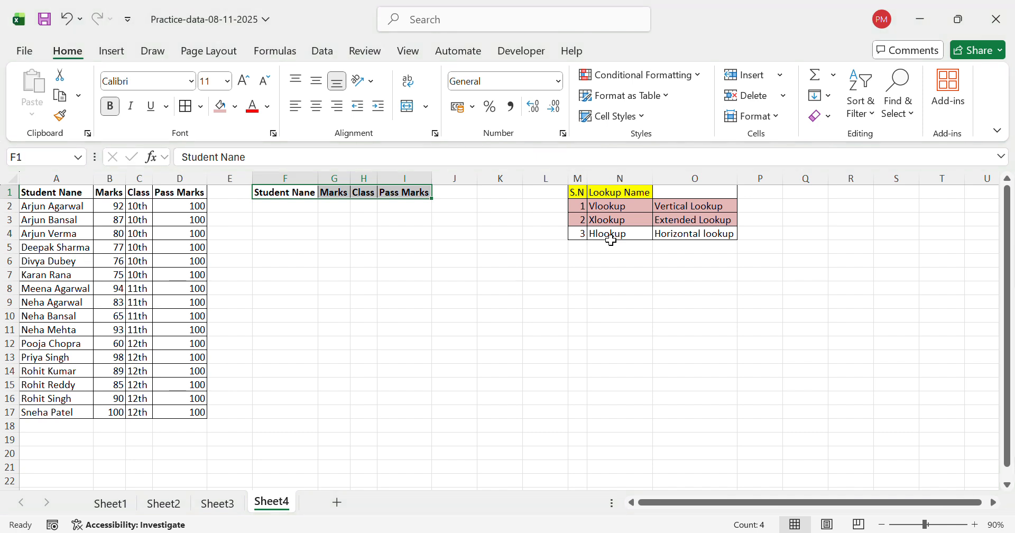
key("Down")
key("Down")
key("Down")
key("Down")
key("ctrl+Up")
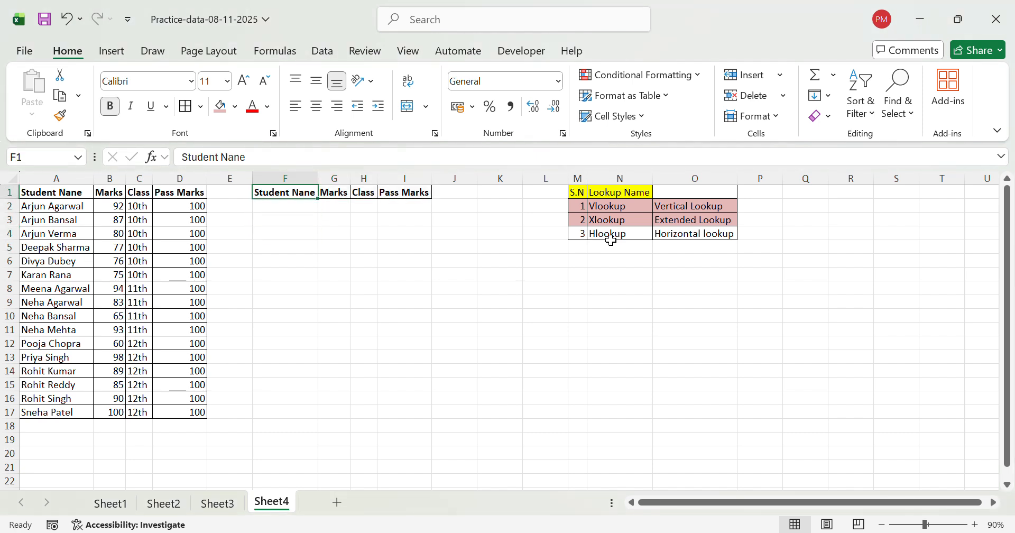
Review the first student record in row 2 against the empty result row below the headers in F1:I1.
key("Home")
key("Down")
key("Right")
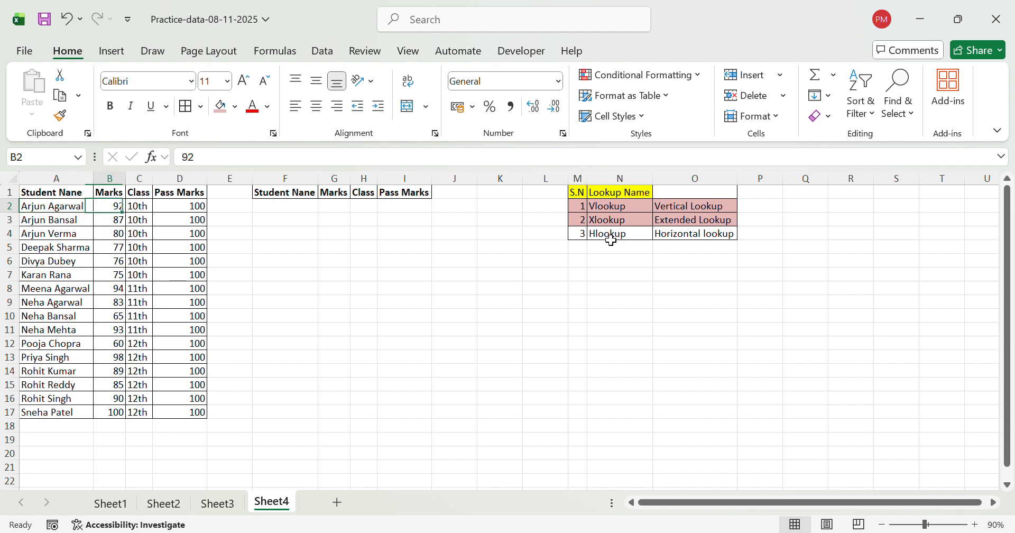
key("Right")
key("Right")
key("Right")
key("Right")
key("Right")
key("Up")
key("Left")
key("Down")
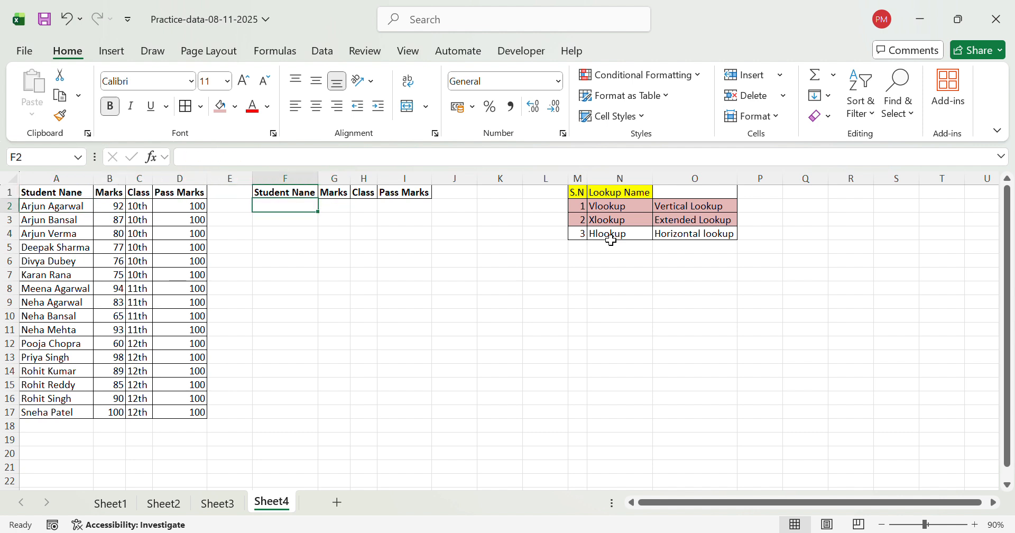
key("Down")
key("Up")
key("Up")
key("Down")
key("Up")
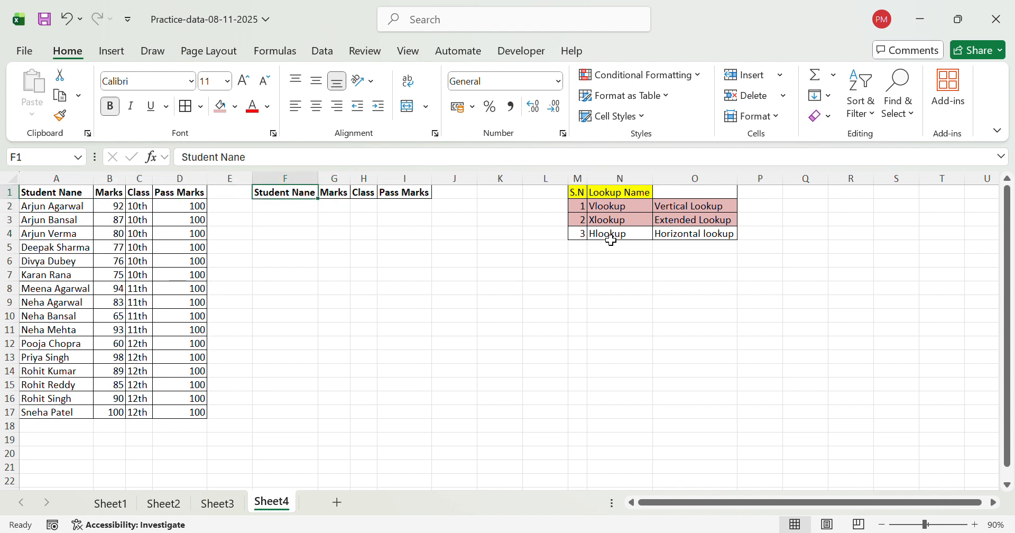
key("ctrl+shift+Right")
key("Down")
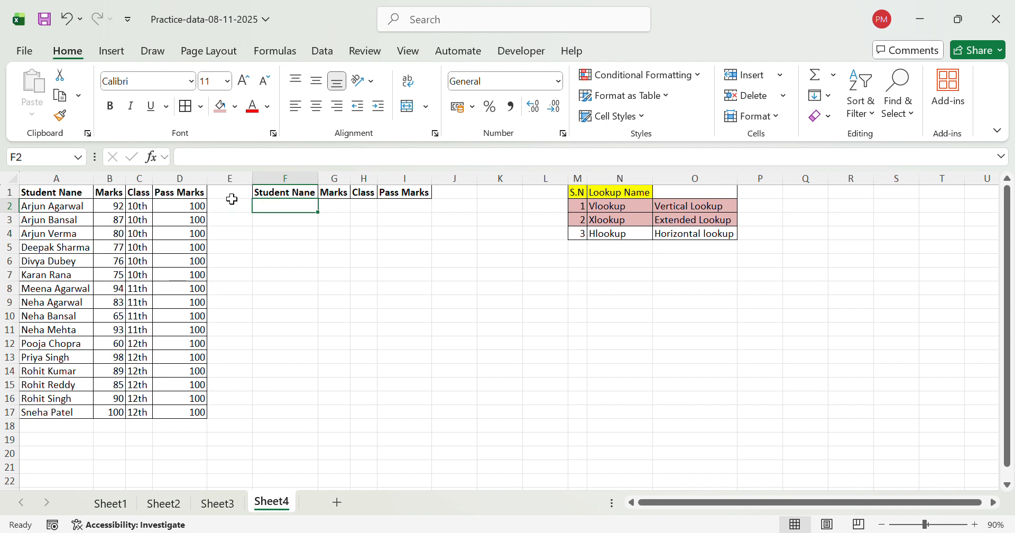
Highlight worksheet rows 2 through 10 to examine the data in the horizontal direction.
left_click(11, 210)
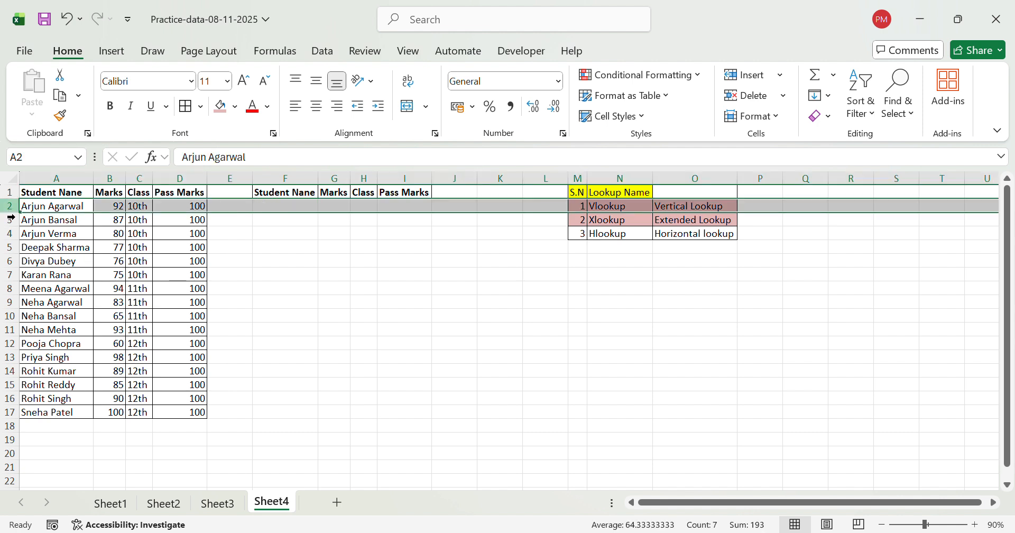
key("shift+Down")
key("shift+Down")
key("shift+Down")
key("shift+Down")
key("shift+Down")
key("shift+Down")
key("shift+Down")
key("shift+Down")
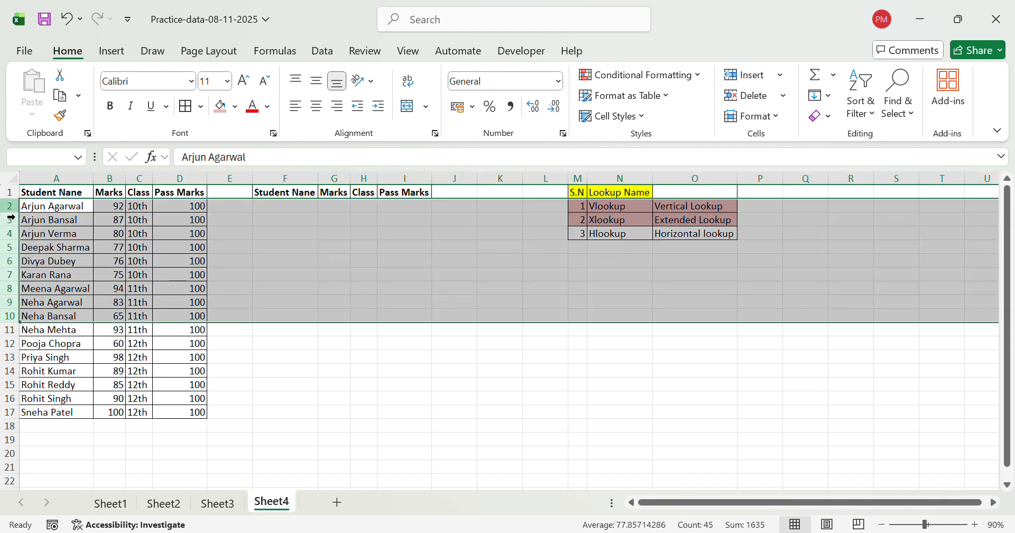
Begin an HLOOKUP formula in F2 with the header cell F1 as the lookup value.
key("Up")
key("Right")
key("Right")
key("Right")
key("Right")
key("Right")
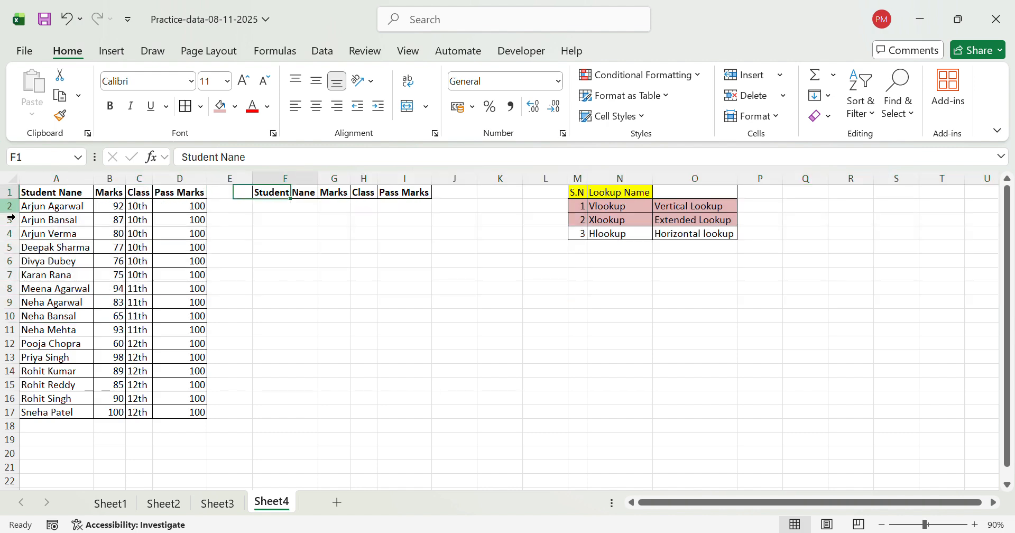
key("Down")
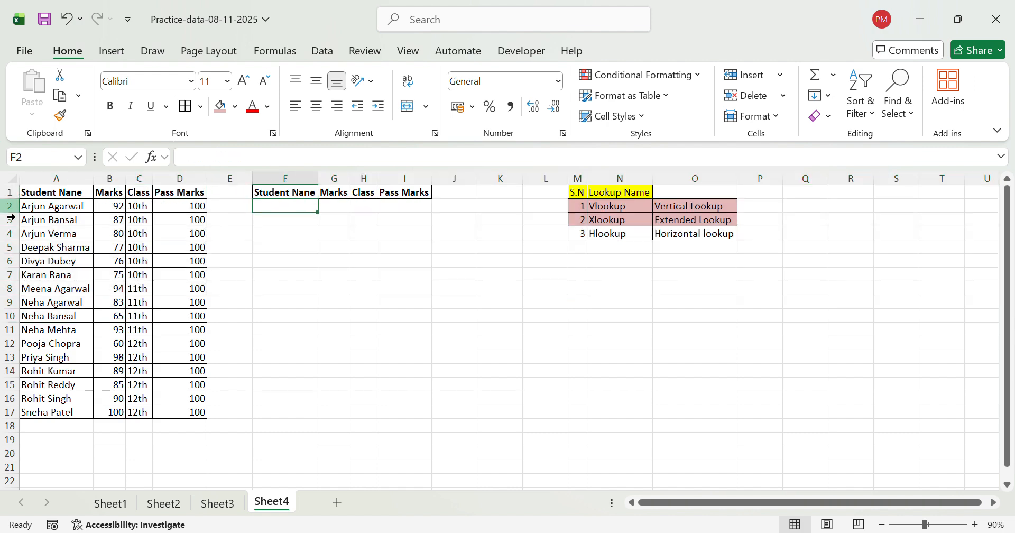
type("=")
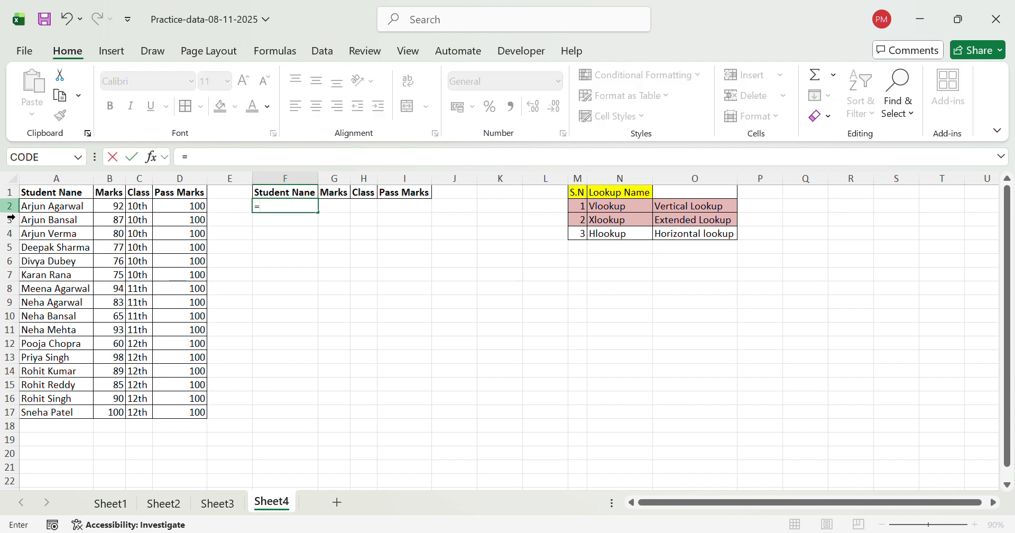
type("hlo")
key("Tab")
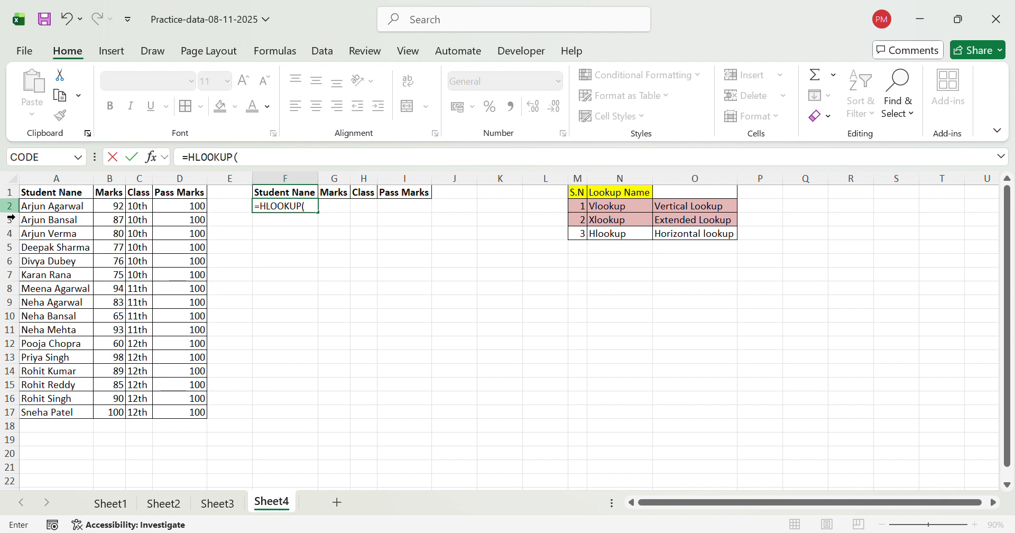
key("Up")
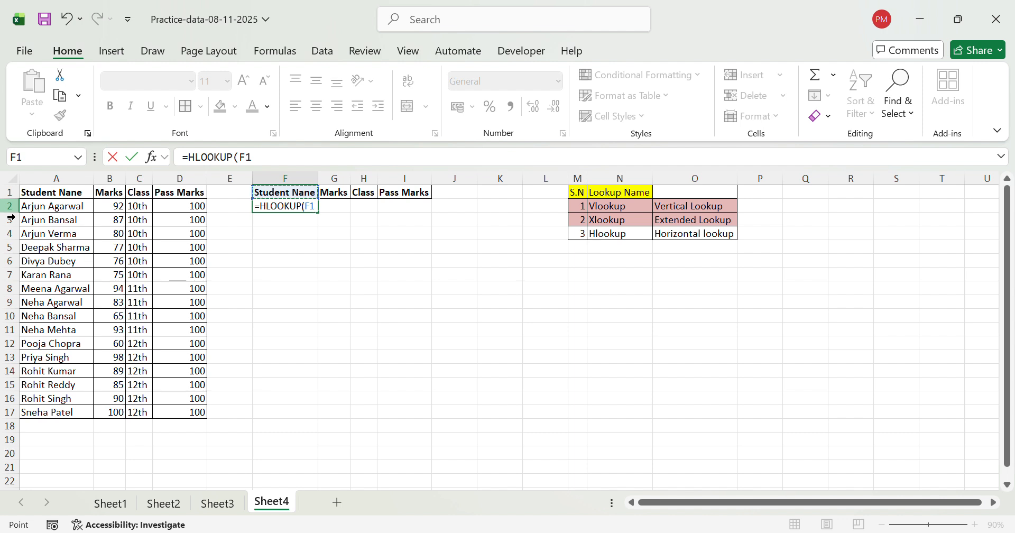
Add the source name column A1:A17 as the table array of the HLOOKUP formula.
type(",")
key("Left")
key("Left")
key("Left")
key("Left")
key("Up")
key("Left")
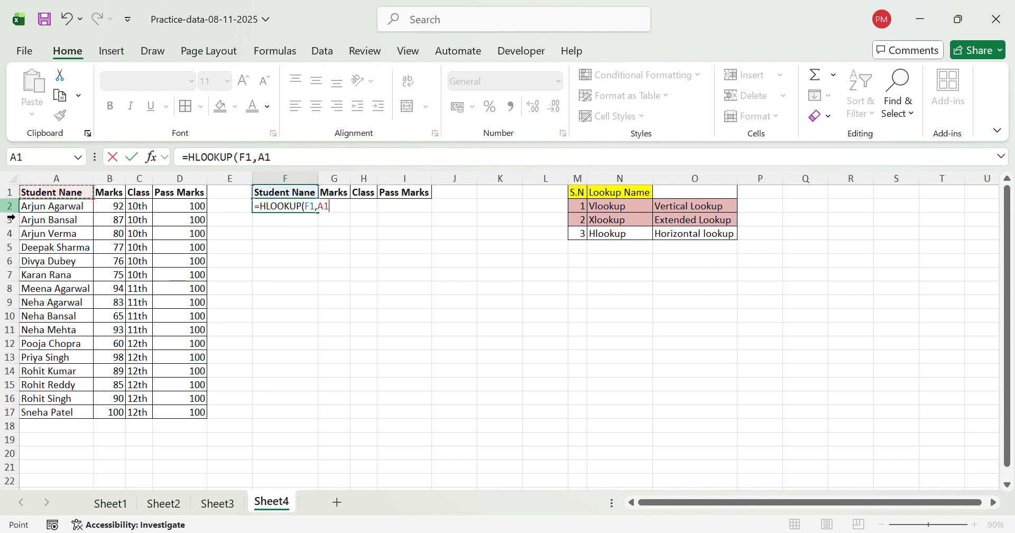
key("shift+Down")
key("shift+Down")
key("shift+Up")
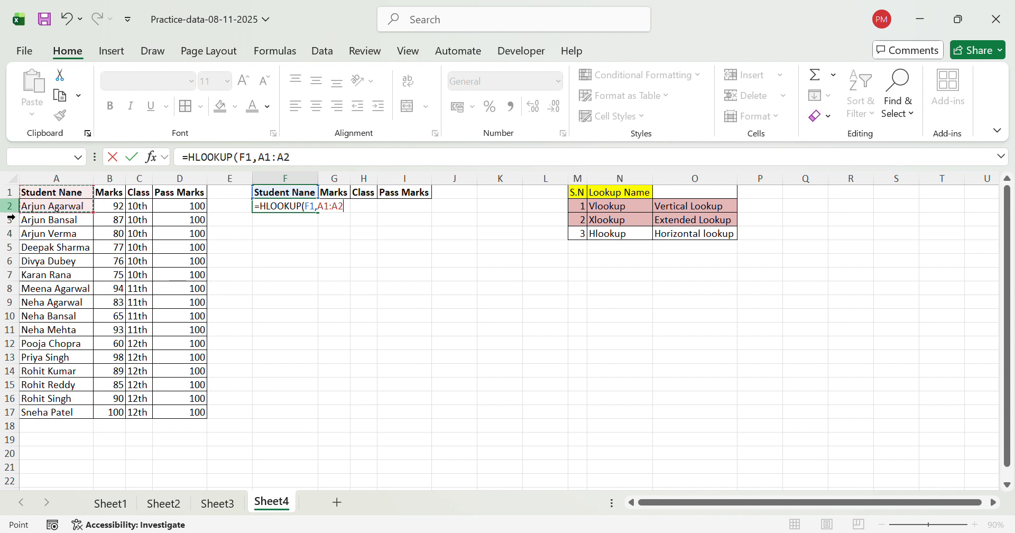
key("shift+Down")
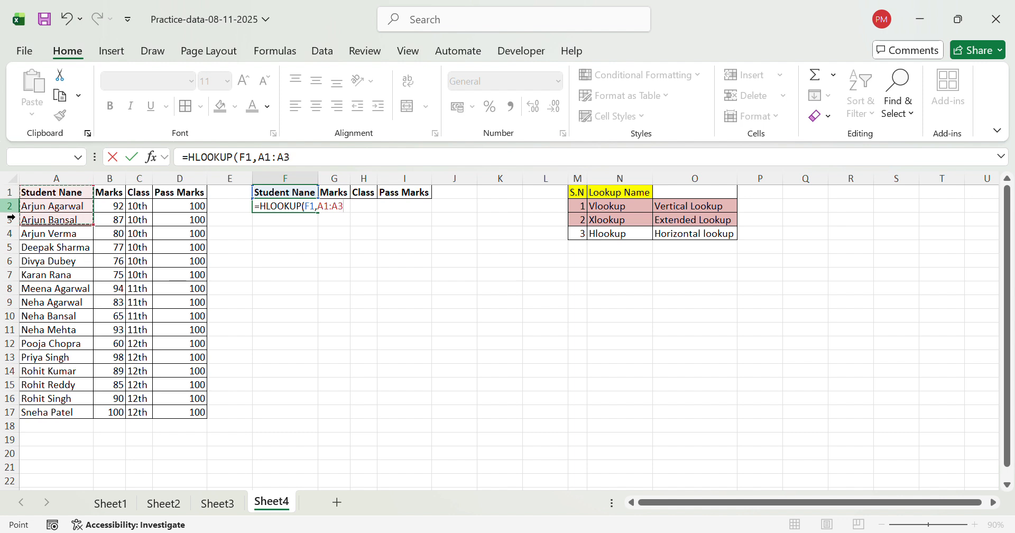
key("shift+Down")
key("shift+Down")
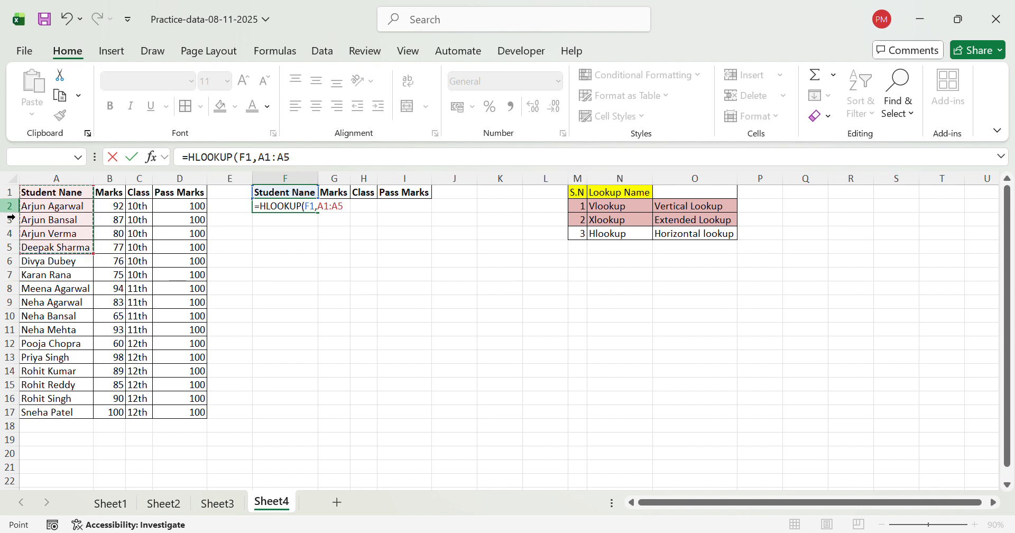
key("ctrl+shift+Down")
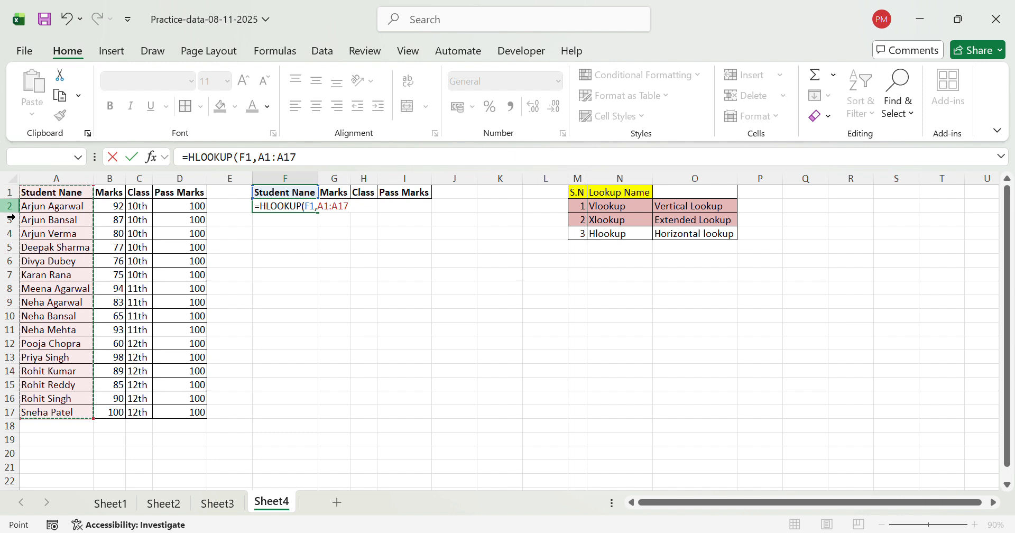
Complete the HLOOKUP formula with row index 2 and exact match 0, and enter it in F2.
type(",")
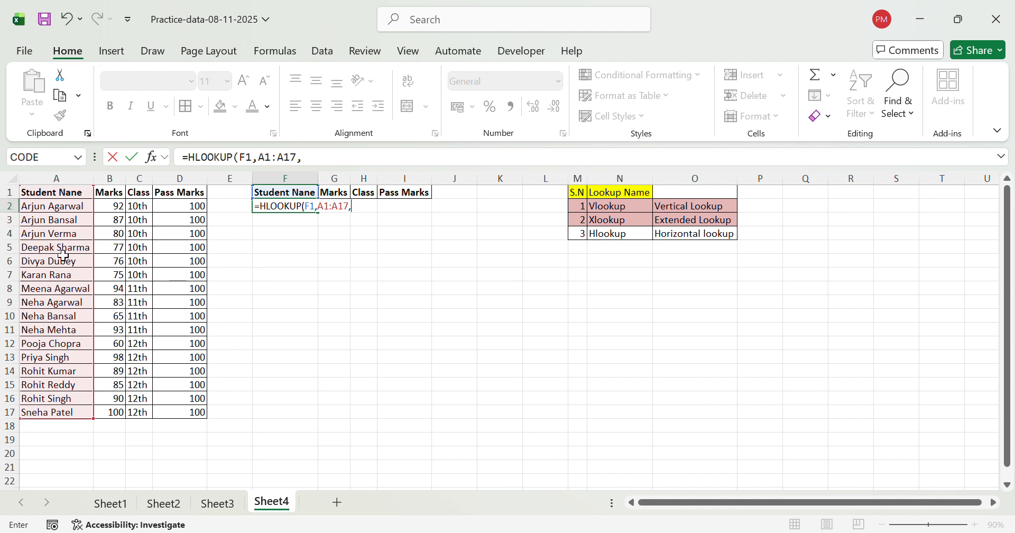
type("2")
type("0")
key("Return")
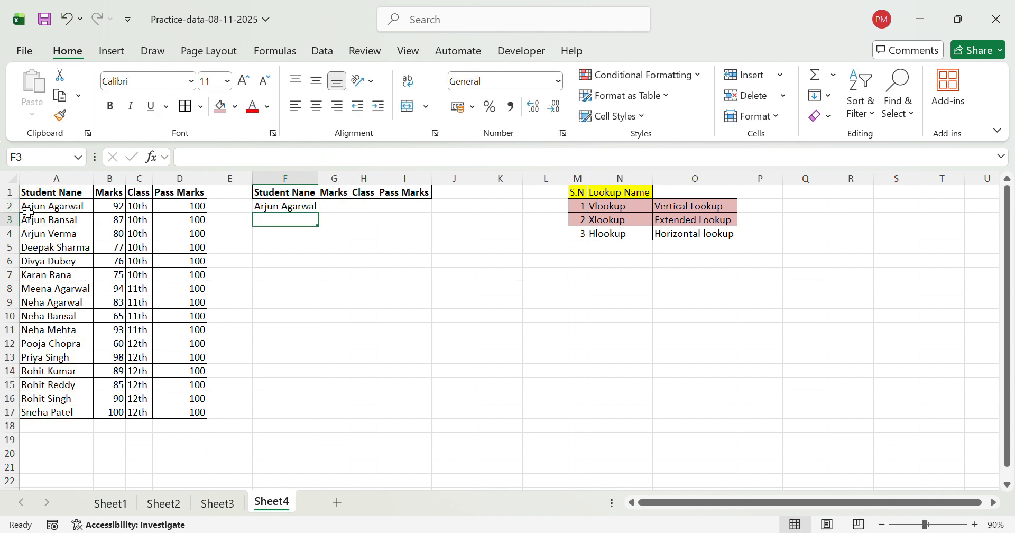
Fill the HLOOKUP formula from F2 down to F17 and autofit the width of column F.
key("Up")
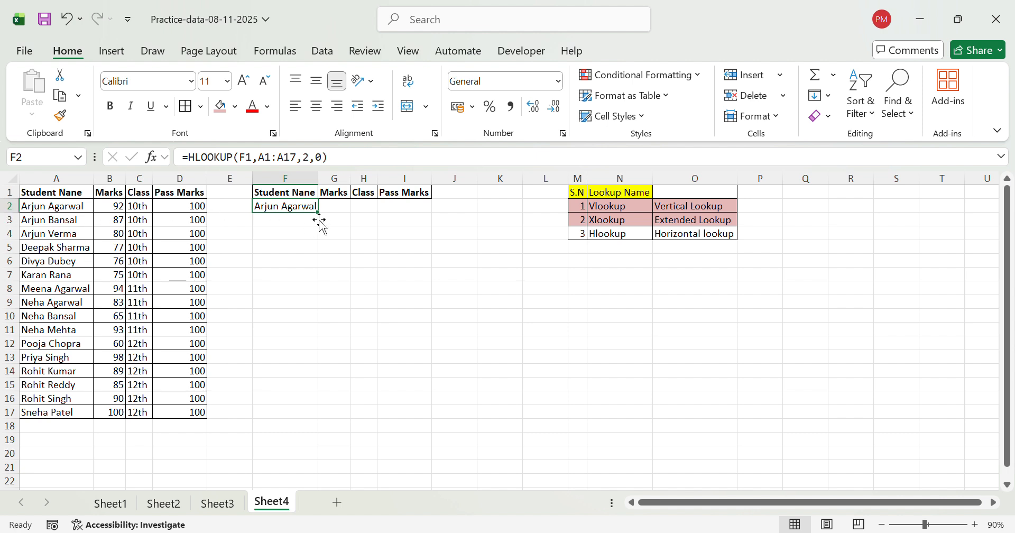
key("Left")
key("Left")
key("Left")
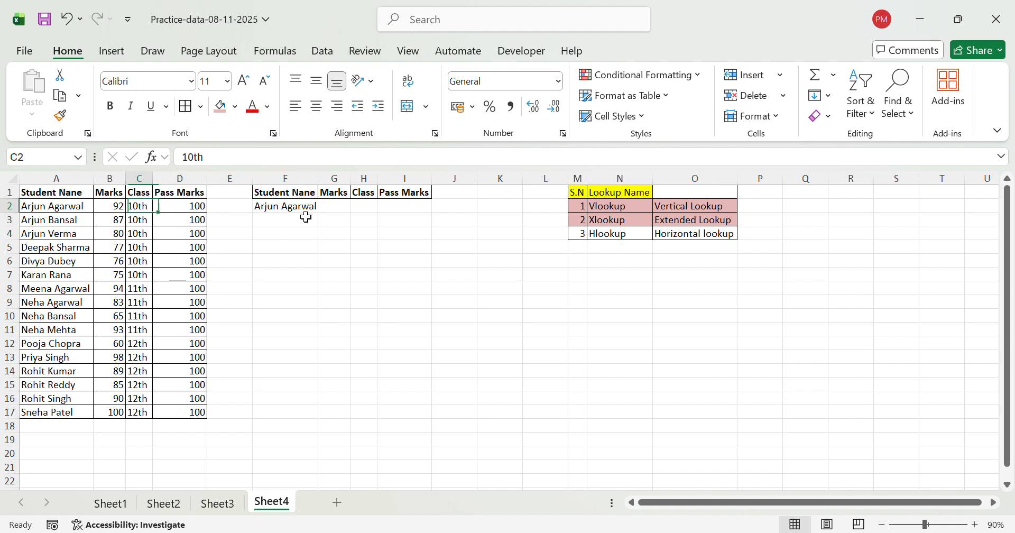
key("Right")
key("Right")
key("Right")
key("Left")
key("Left")
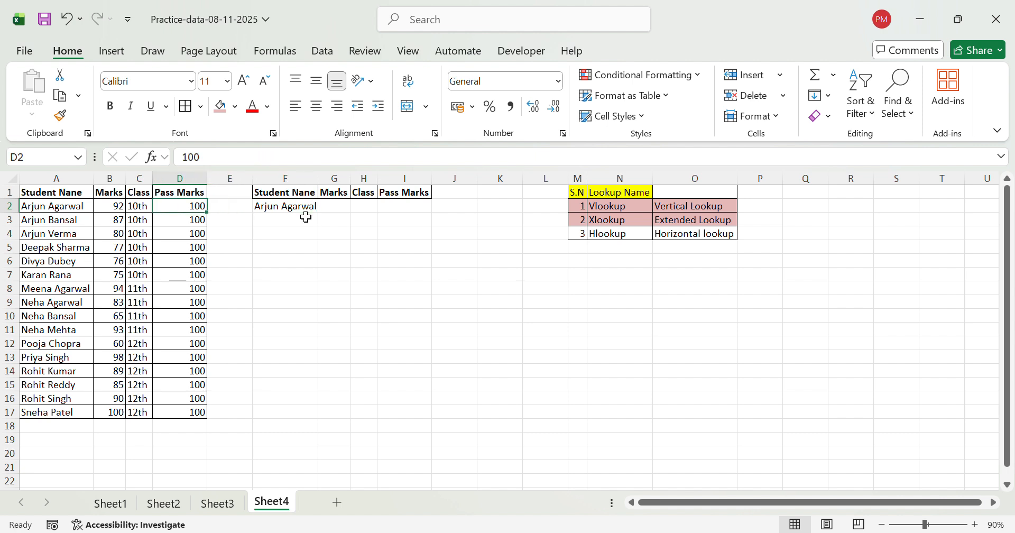
key("Right")
key("Right")
key("Left")
key("Left")
key("ctrl+Down")
key("Right")
key("Right")
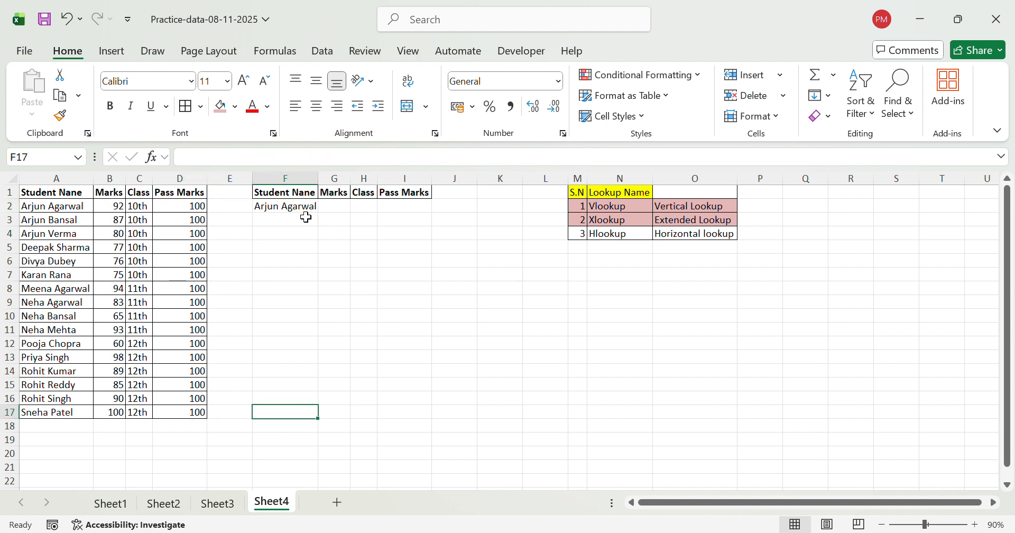
key("ctrl+shift+Up")
key("ctrl+d")
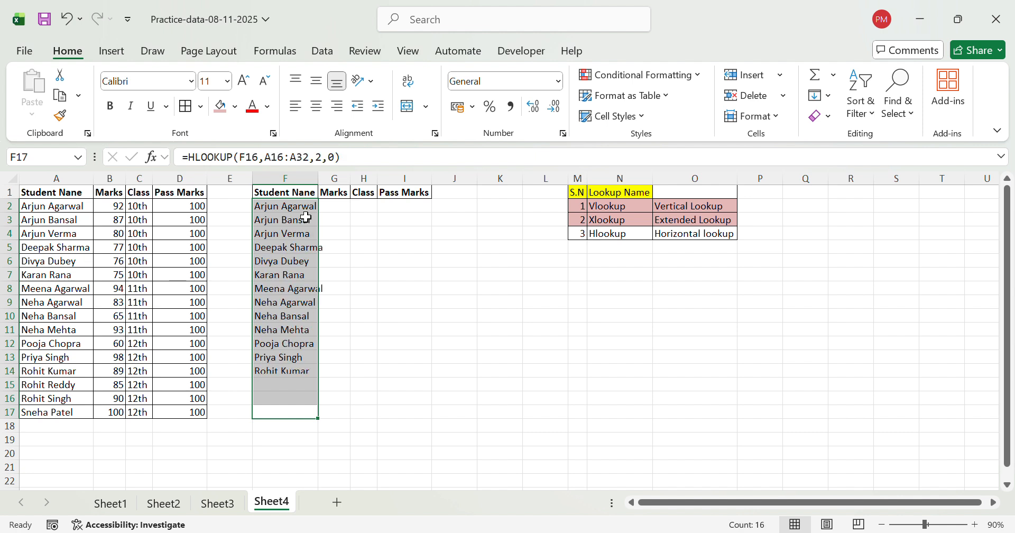
double_click(327, 179)
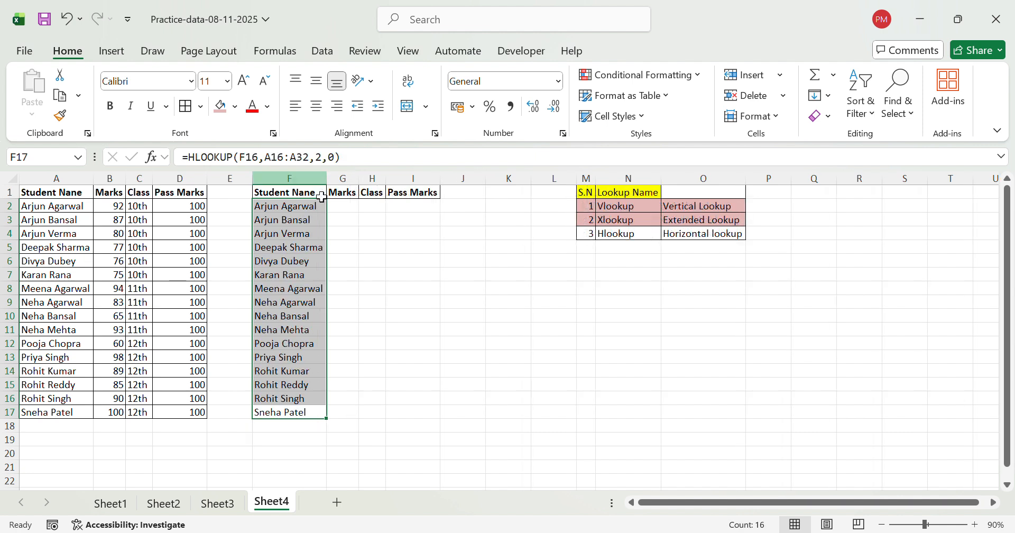
Inspect the HLOOKUP formulas in the filled name column, comparing cells F2 and F3.
left_click(291, 319)
key("ctrl+Up")
key("Down")
key("Down")
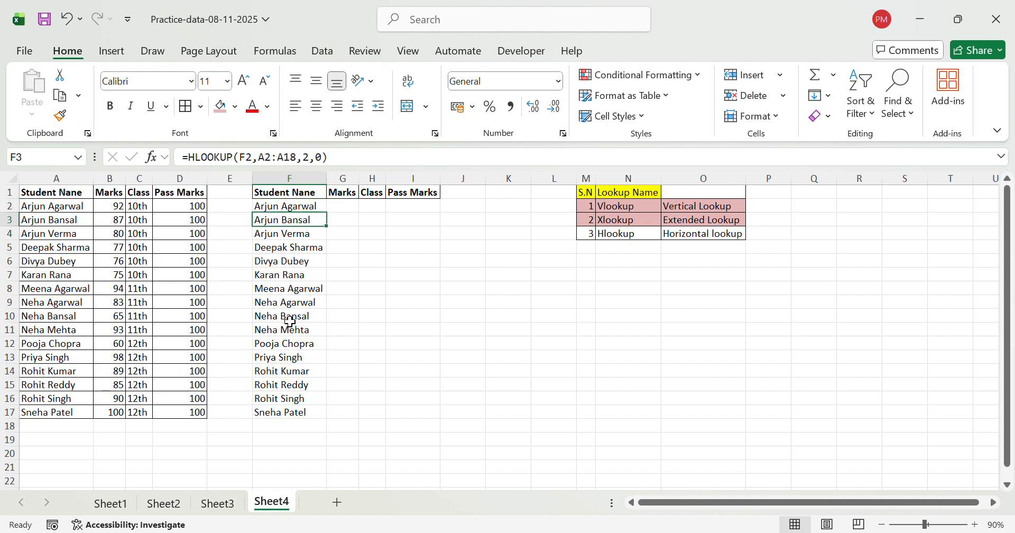
key("ctrl+Down")
key("ctrl+Up")
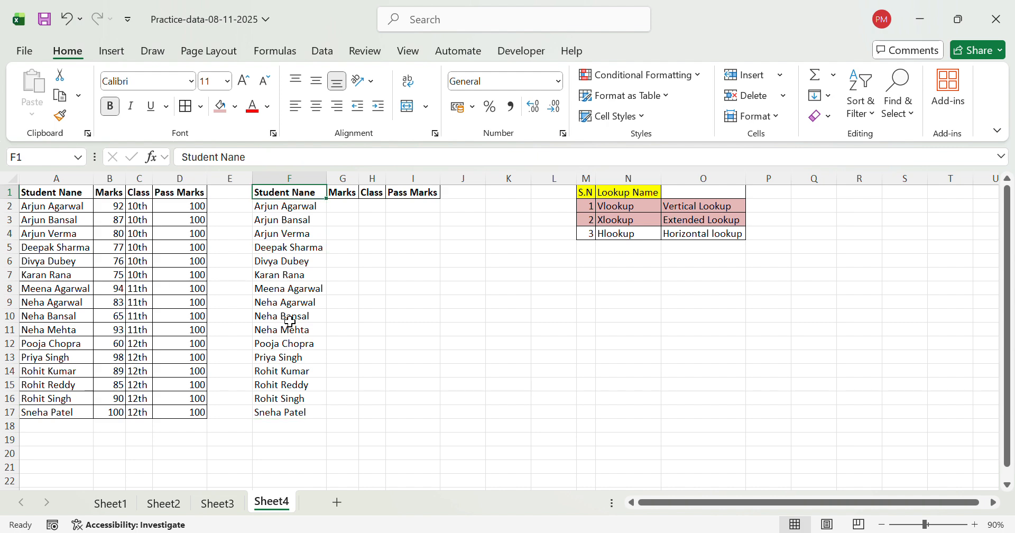
key("Down")
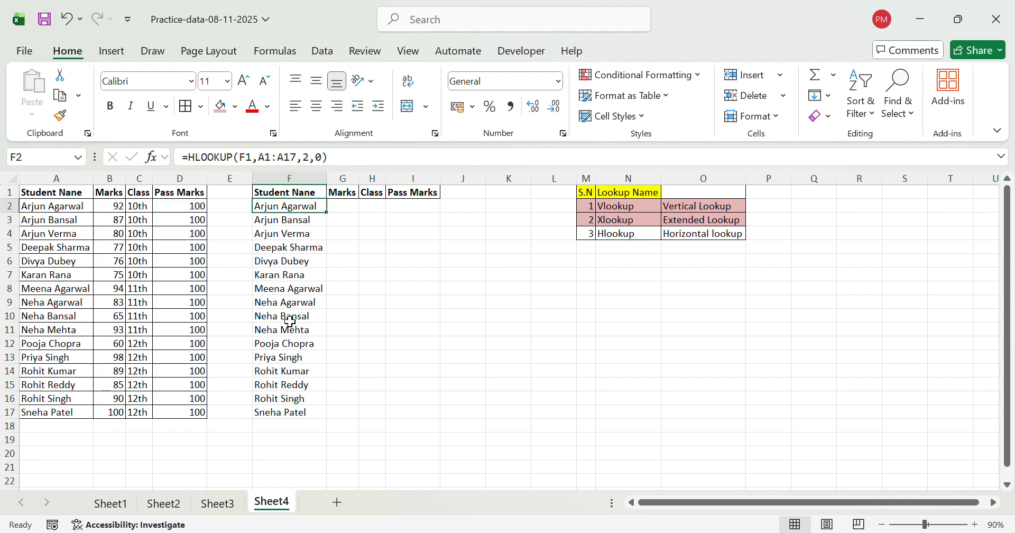
Start an HLOOKUP formula in G2 with the Marks header G1 as the lookup value.
key("Right")
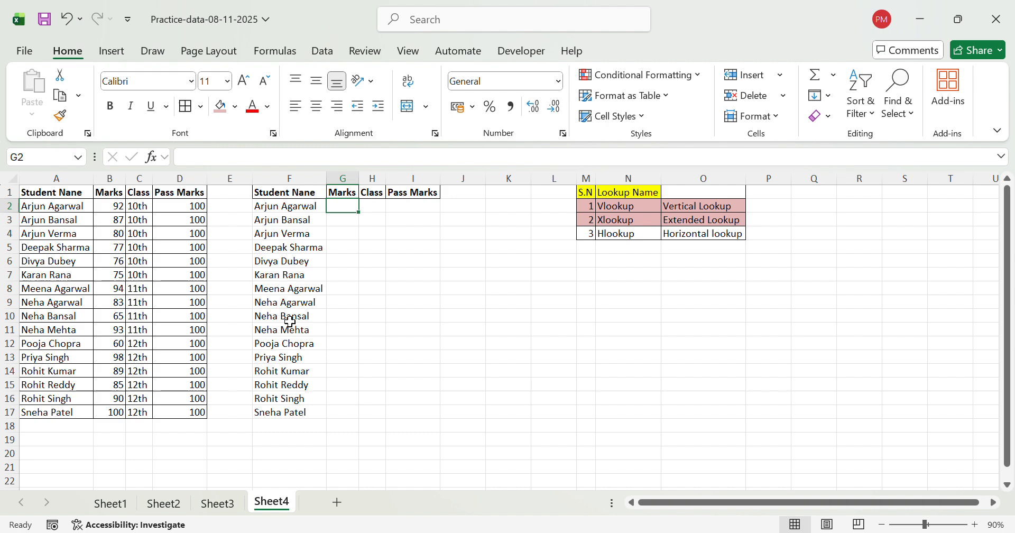
type("=")
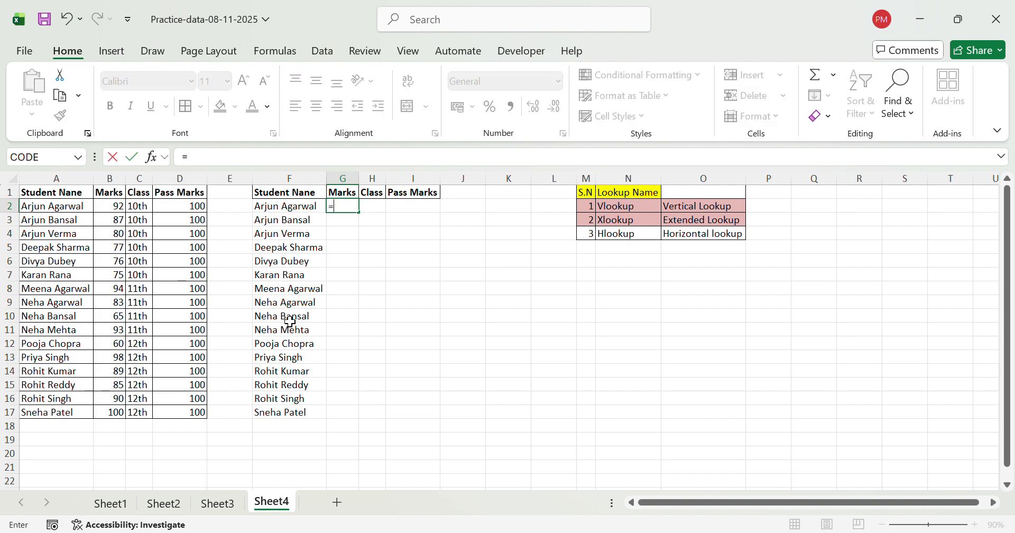
type("hlo")
key("Tab")
key("Up")
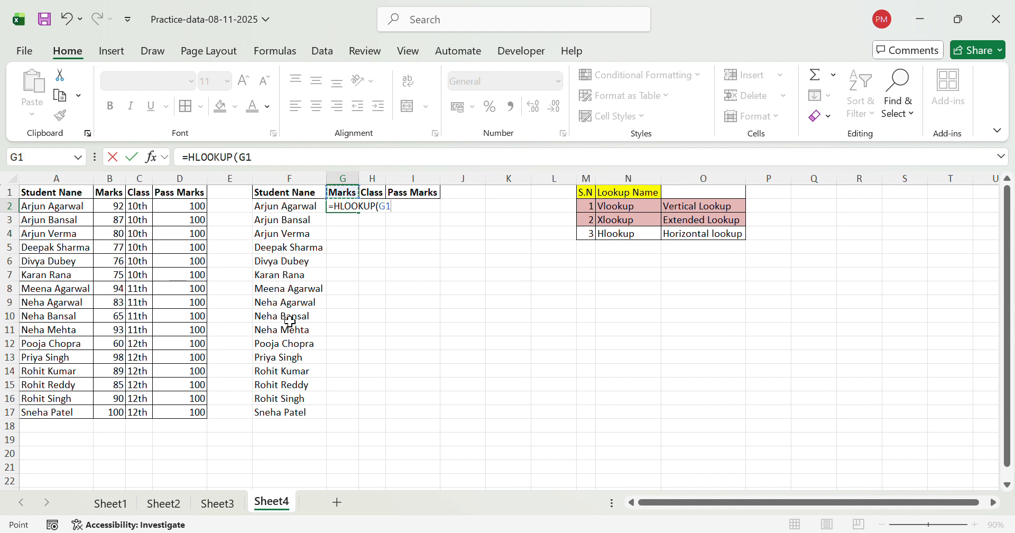
Add the source Marks column B1:B17 as the table array of the HLOOKUP formula.
type(",")
key("Left")
key("Left")
key("Left")
key("Left")
key("Left")
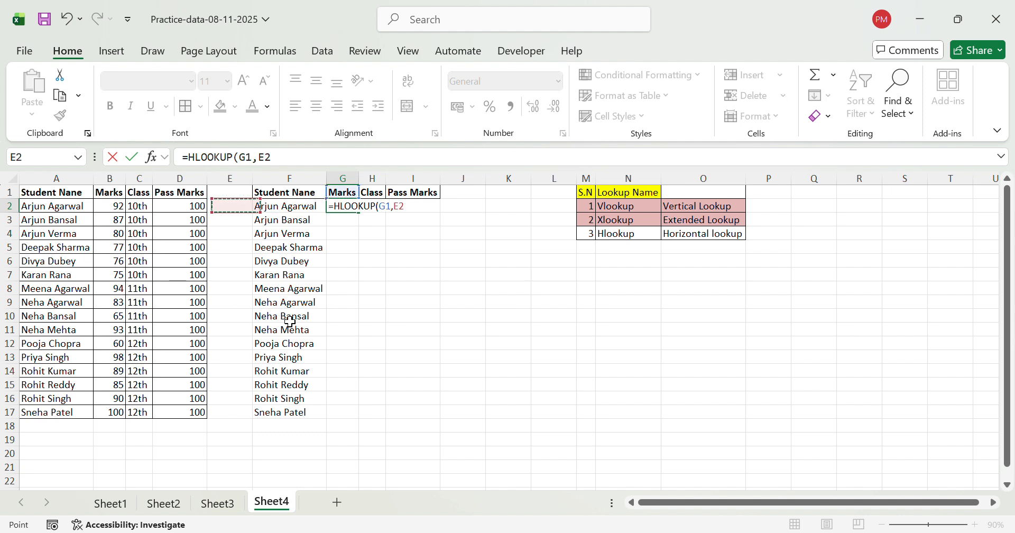
key("Up")
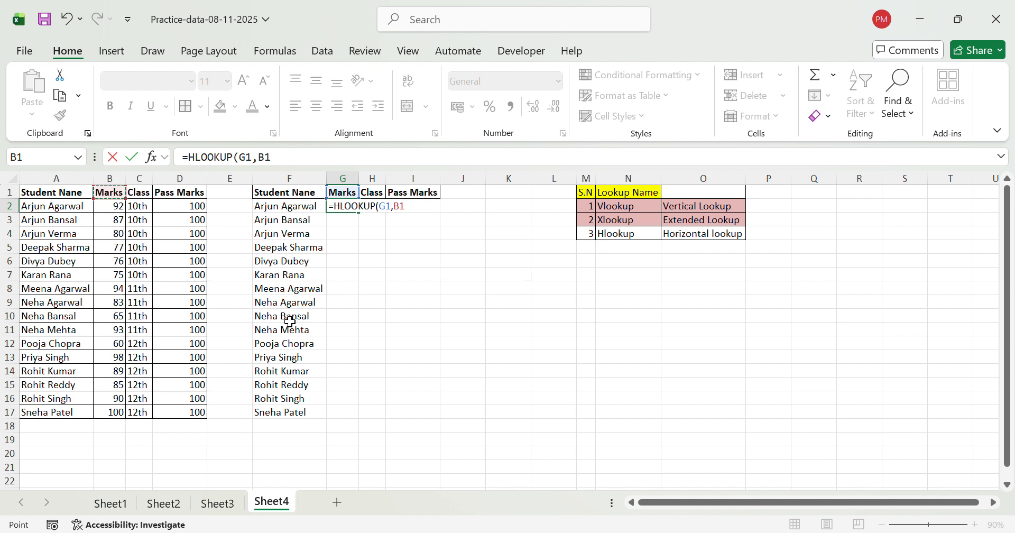
key("ctrl+shift+Down")
type(",")
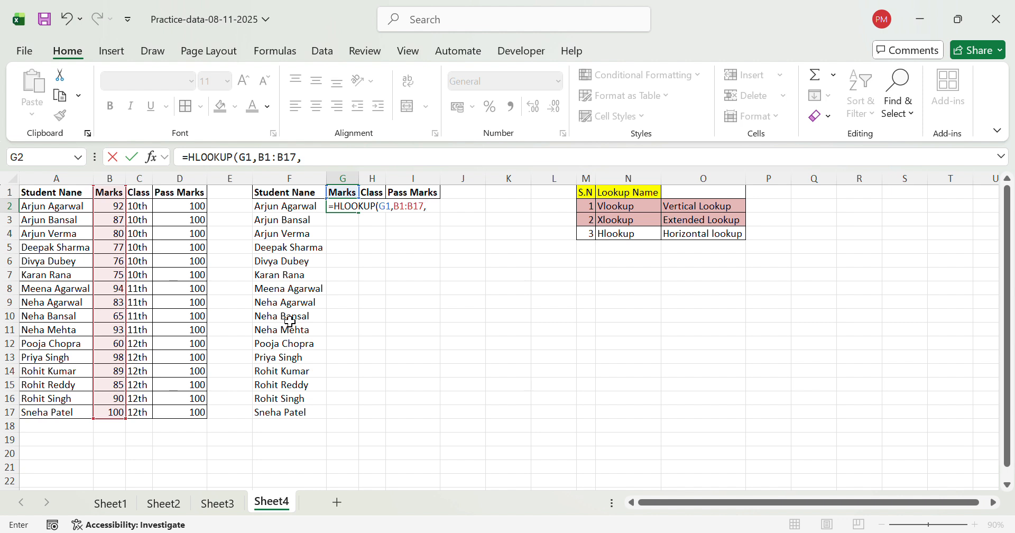
Complete the Marks formula in G2 with row index 2 and exact match 0, and fill it down to G17.
type("20")
key("BackSpace")
type(",0)")
key("Return")
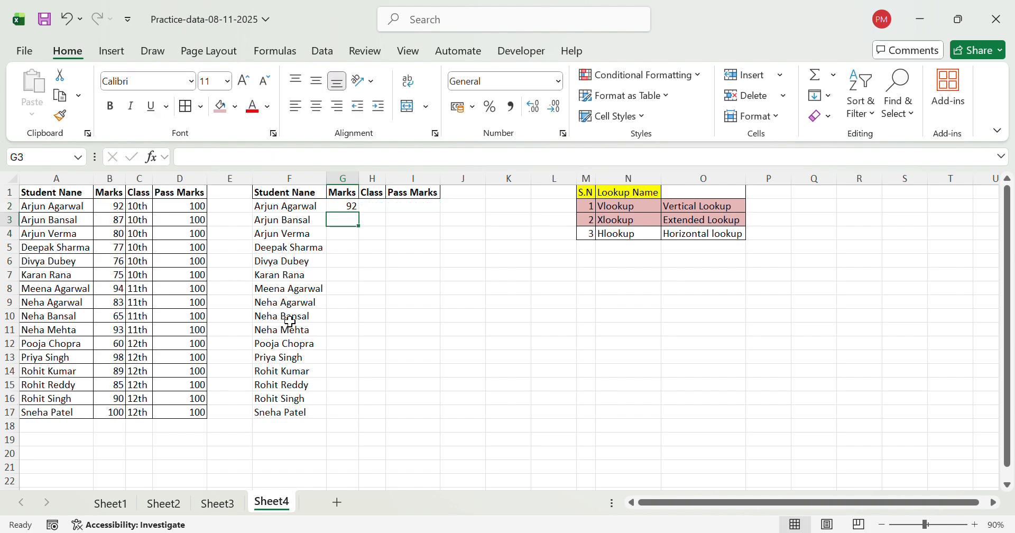
key("Up")
left_click_drag(360, 213, 360, 421)
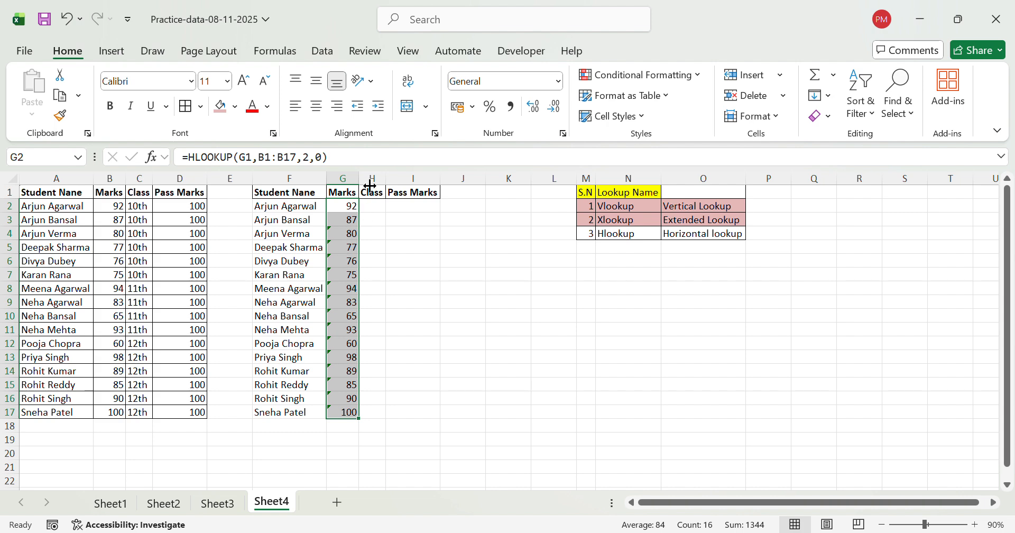
Inspect the HLOOKUP formulas filled down the result table's Student Name and Marks columns, including cells F4, G4, F14 and G14.
left_click(342, 267)
key("Left")
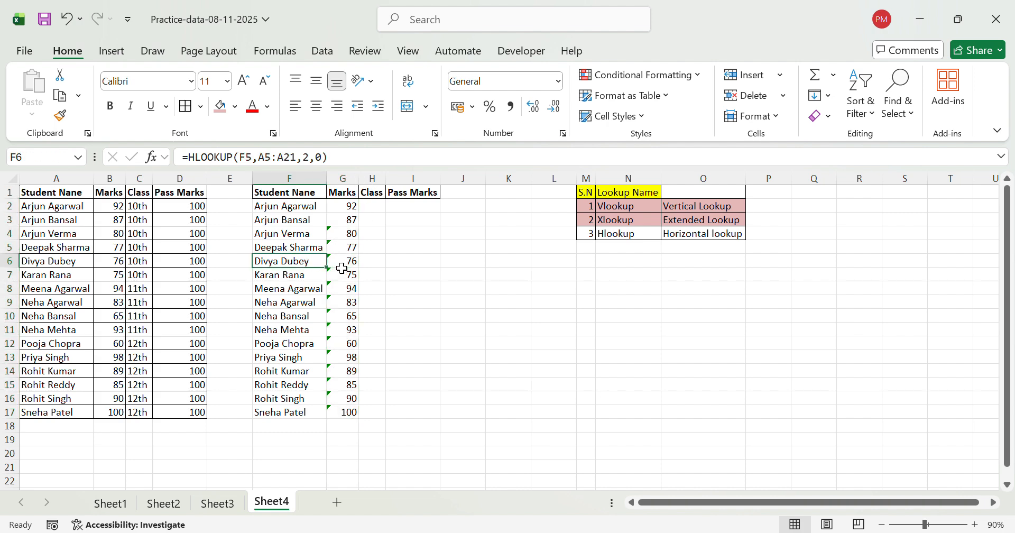
key("ctrl+a")
key("Right")
key("Up")
key("Up")
key("Up")
key("Down")
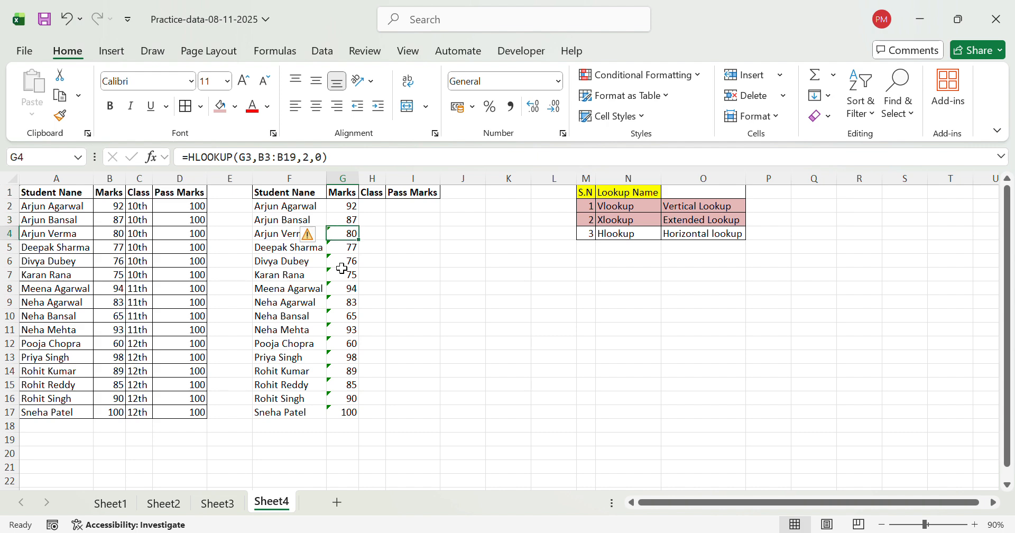
key("Left")
key("Left")
key("Right")
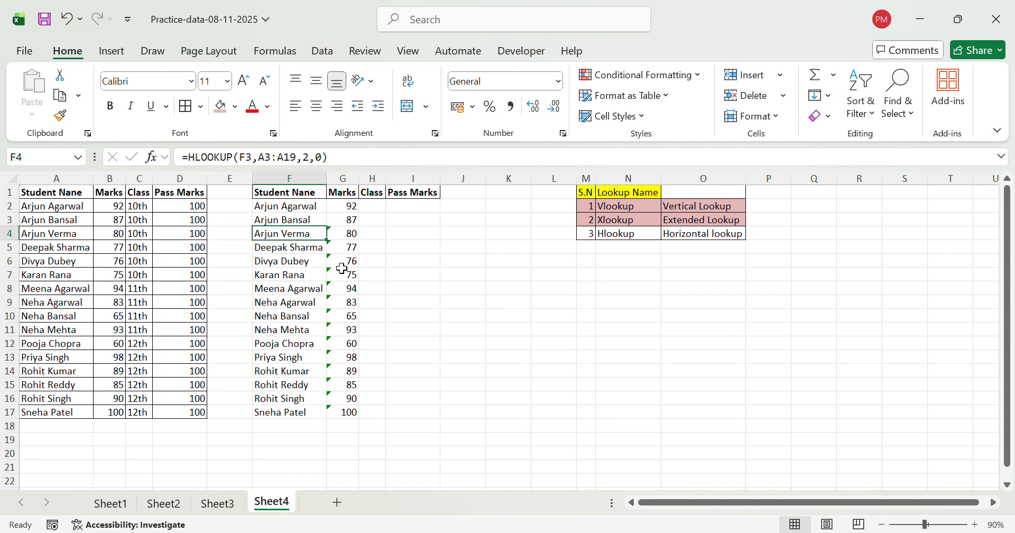
key("Down")
key("Down")
key("Down")
key("Down")
key("Down")
key("Down")
key("Down")
key("Down")
key("Down")
key("Down")
key("Down")
key("Down")
key("Up")
key("Up")
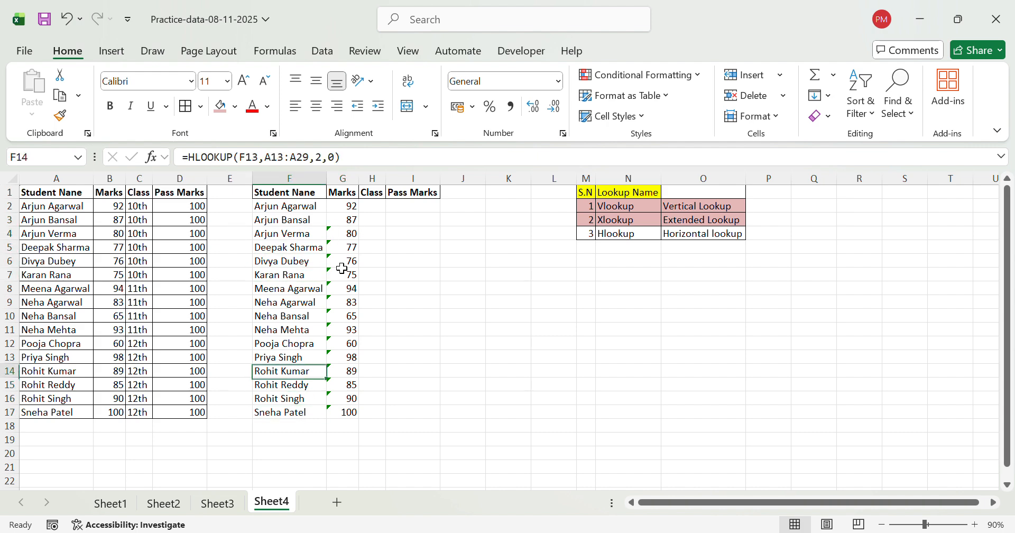
key("Right")
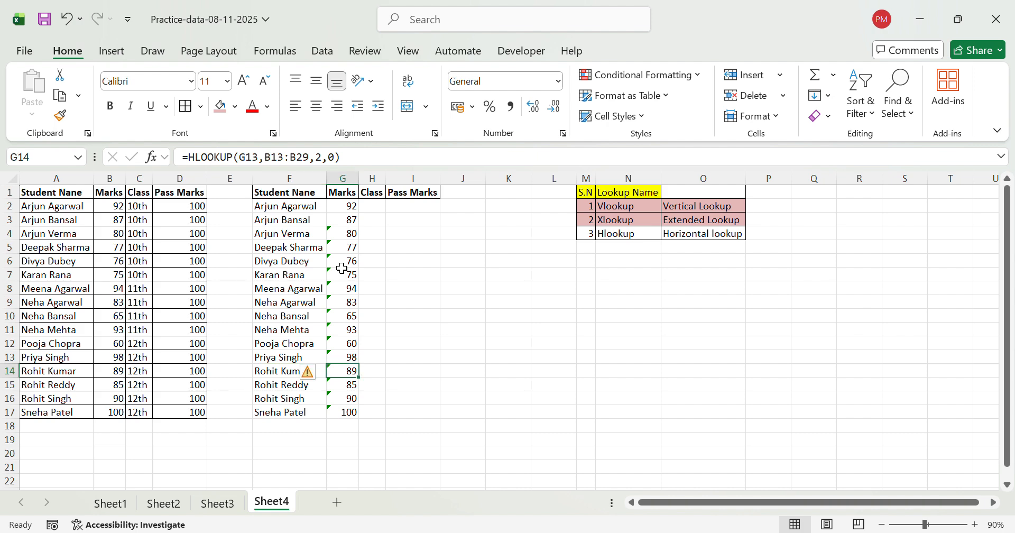
Compare the name and marks in row 14 of the source table with the same row of the result table.
key("Left")
key("Left")
key("Left")
key("Left")
key("Left")
key("Left")
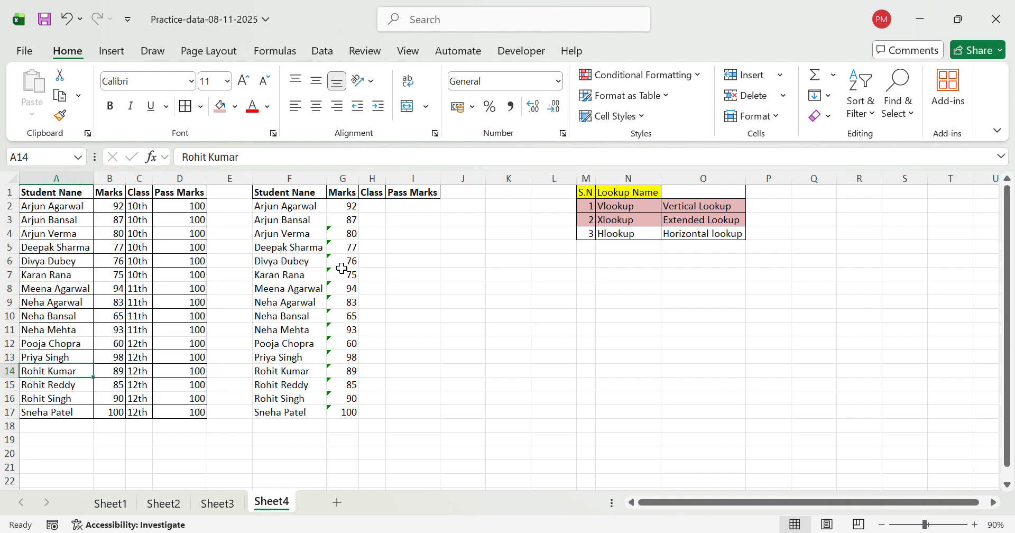
key("Right")
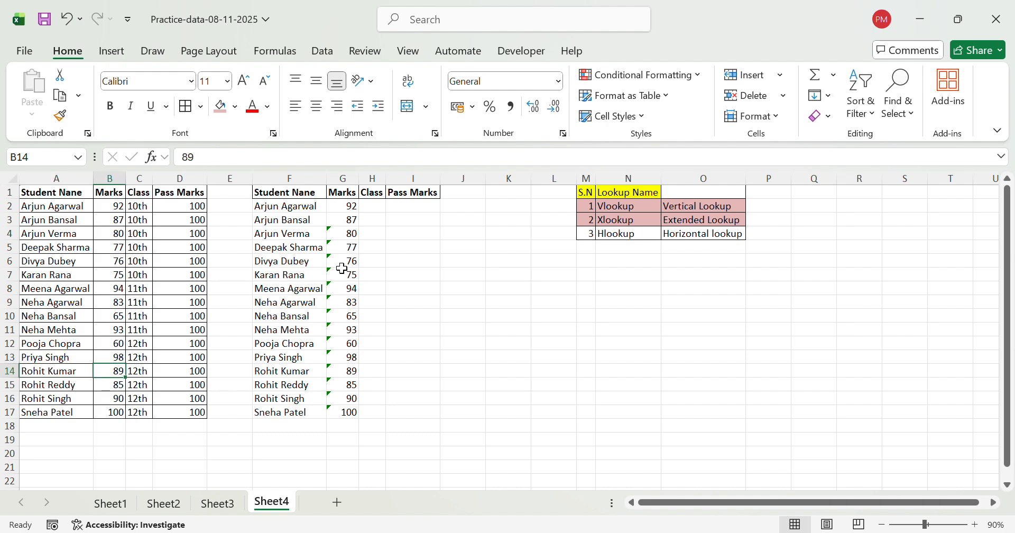
key("Right")
key("Right")
key("Right")
key("Right")
key("Right")
key("Left")
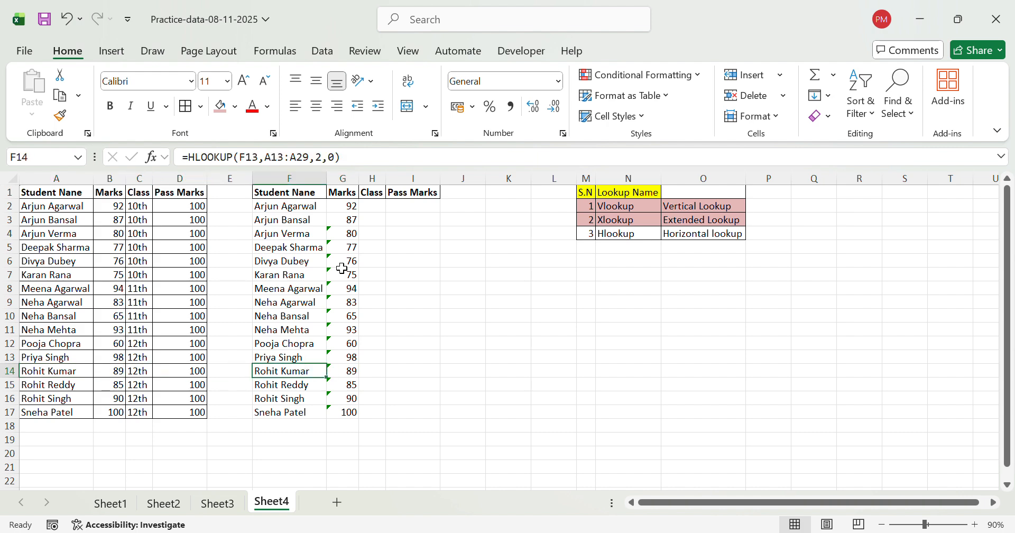
Start an HLOOKUP formula in H2 with the Class header H1 as the lookup value.
key("Left")
key("Left")
key("Left")
key("Up")
key("Up")
key("Up")
key("Up")
key("Up")
key("Up")
key("Up")
key("Up")
key("Up")
key("Up")
key("Up")
key("Up")
key("Up")
key("Right")
key("Right")
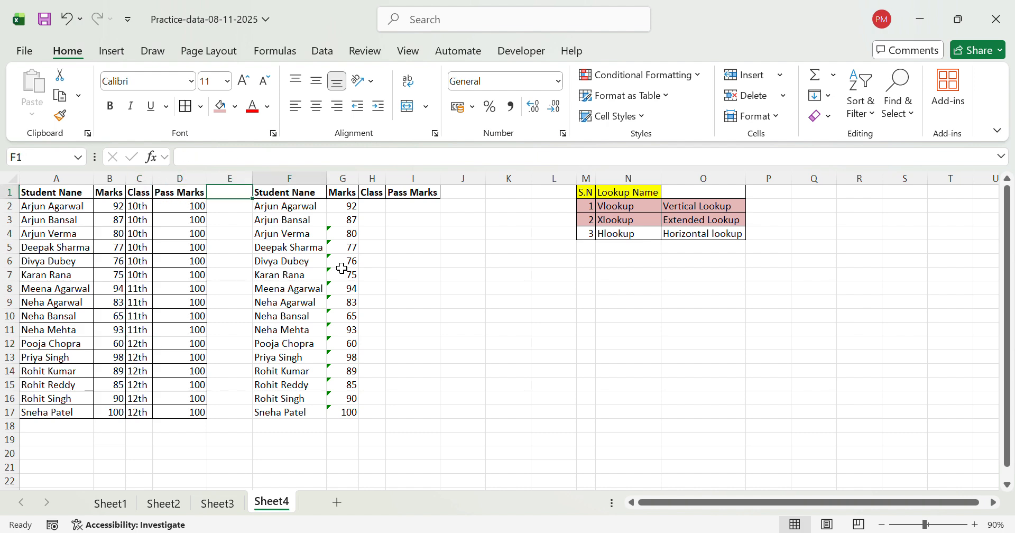
key("Right")
key("Right")
key("Right")
key("Right")
key("Left")
key("Down")
type("=")
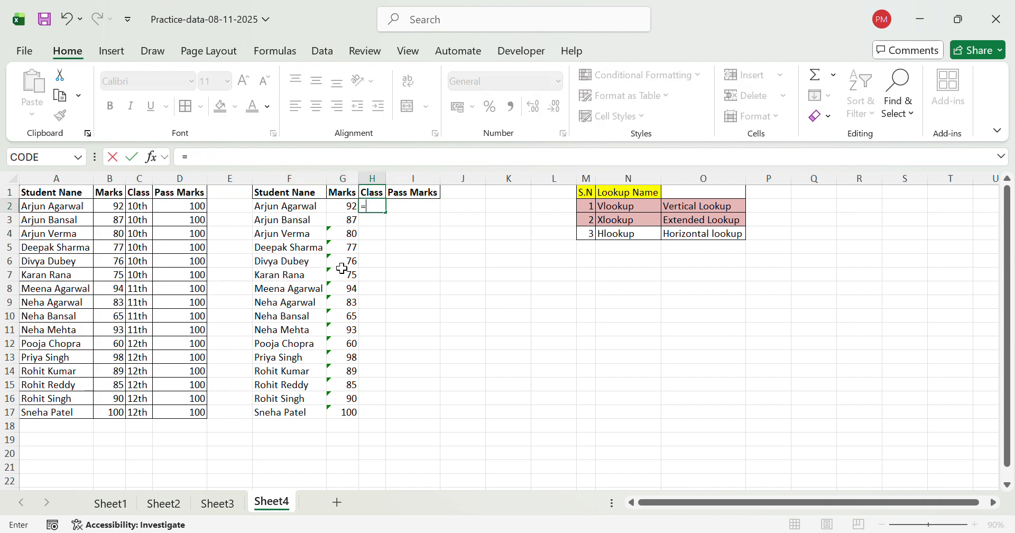
type("hlo")
key("Tab")
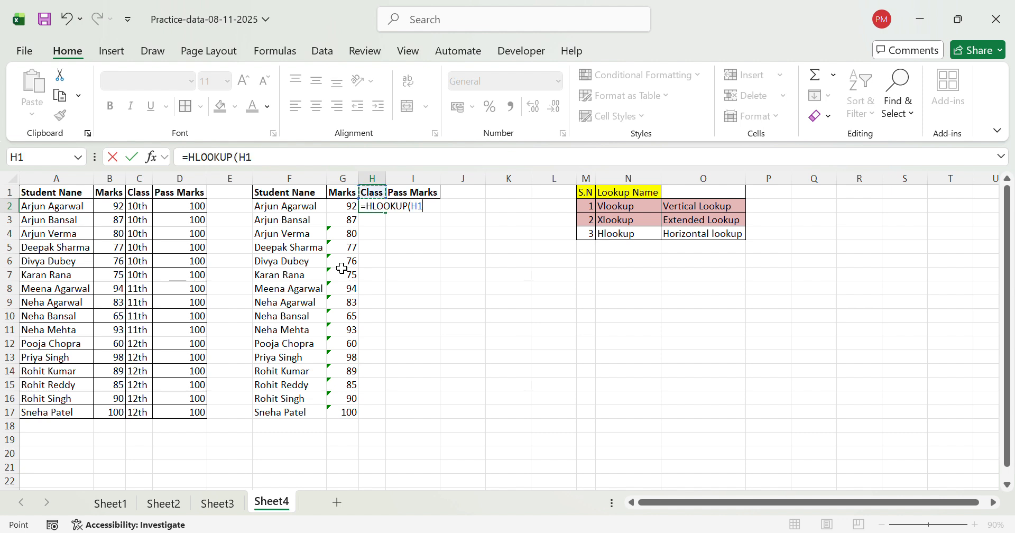
Complete the H2 formula with the source Class column C1:C17 as table array, row index 2 and exact match 0.
type(",")
key("Left")
key("Left")
key("Left")
key("Left")
key("Left")
key("Up")
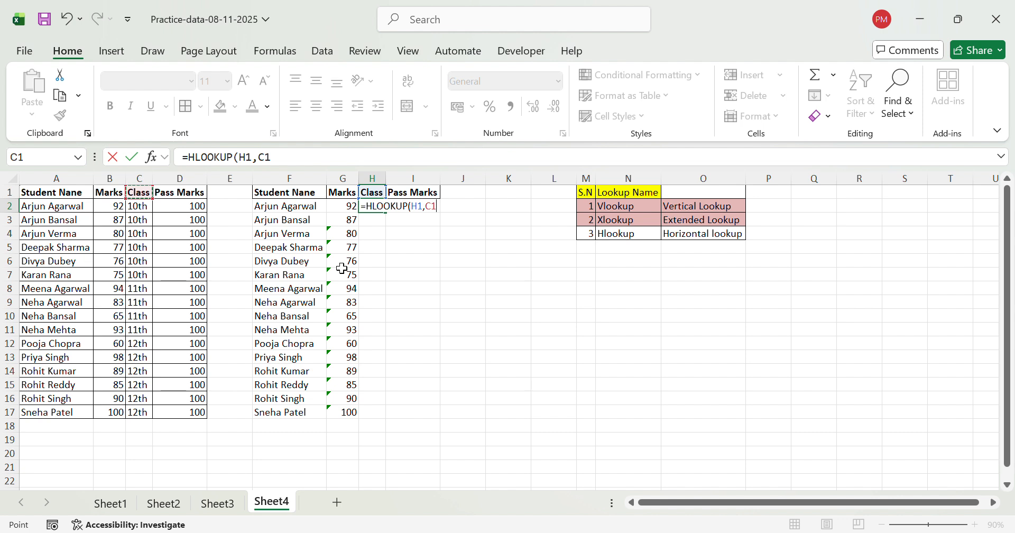
key("ctrl+shift+Down")
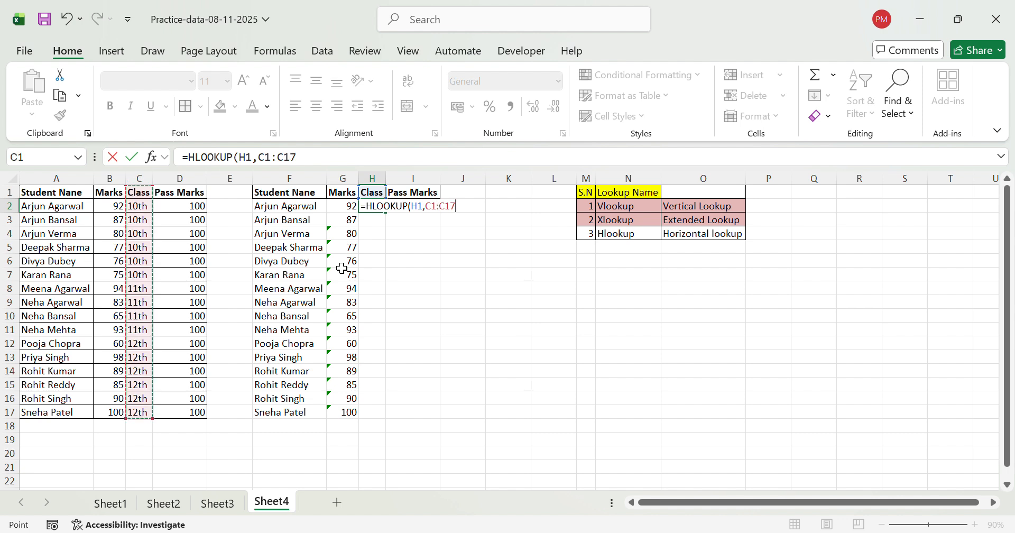
type(",2,0")
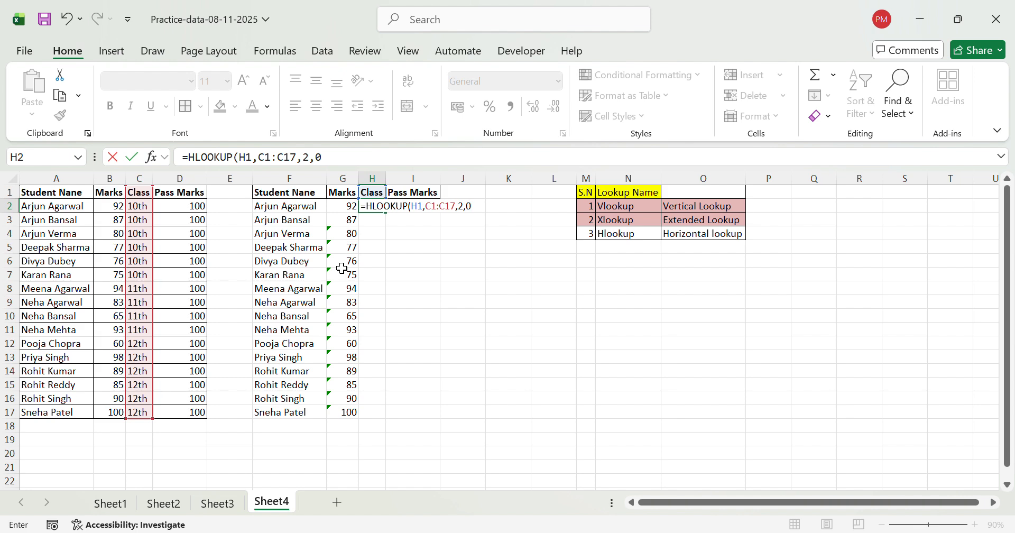
key("Return")
Fill the Class HLOOKUP formula from H2 down to H17.
key("Down")
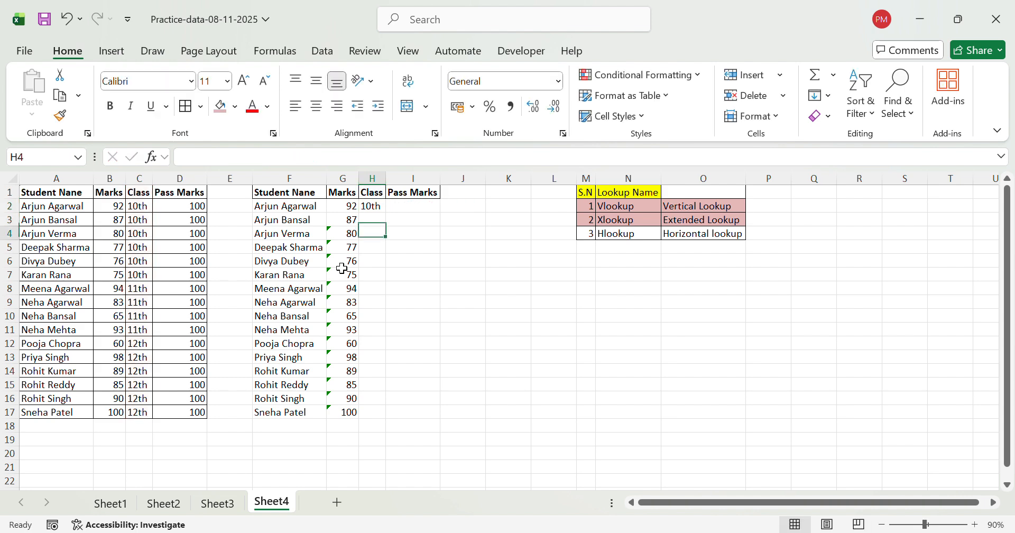
key("Left")
key("ctrl+Down")
key("Right")
key("ctrl+shift+Up")
key("ctrl+d")
key("ctrl+Up")
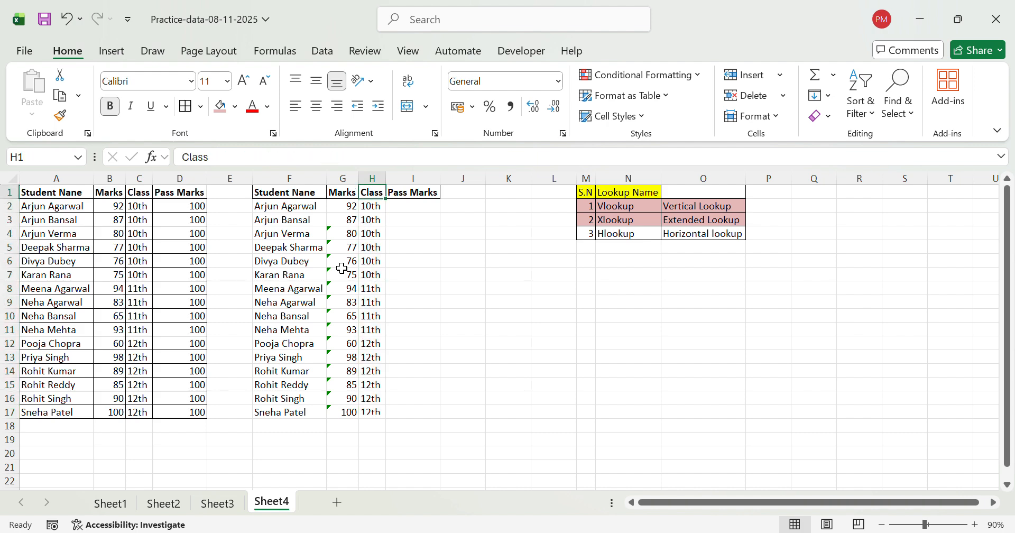
Select the whole result table F1:I17.
key("Down")
key("Left")
key("ctrl+a")
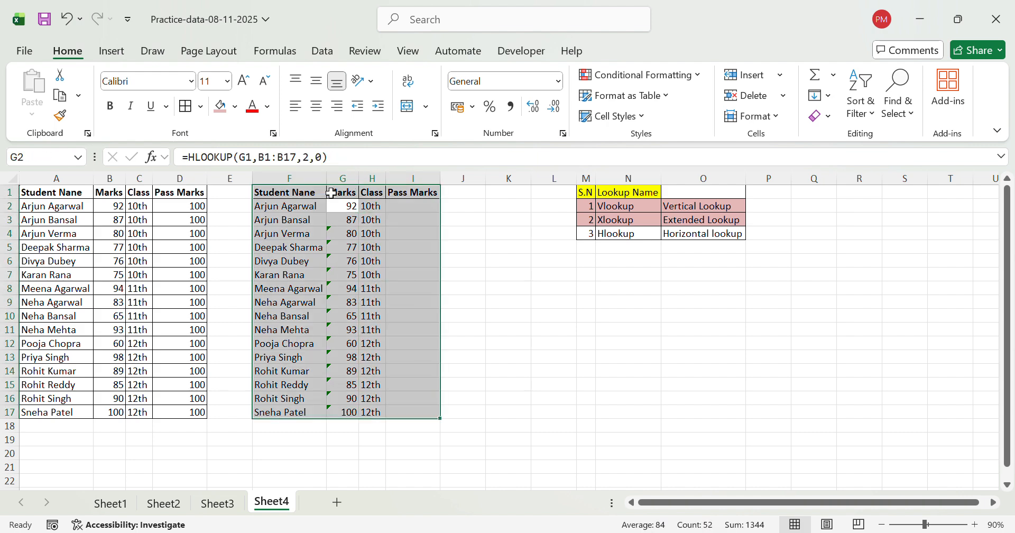
left_click(334, 278)
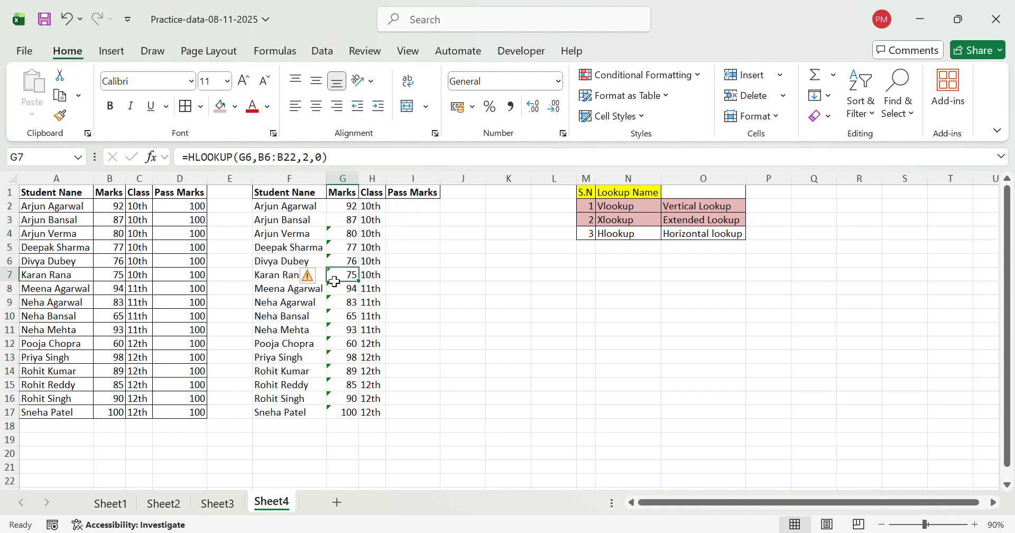
key("ctrl+a")
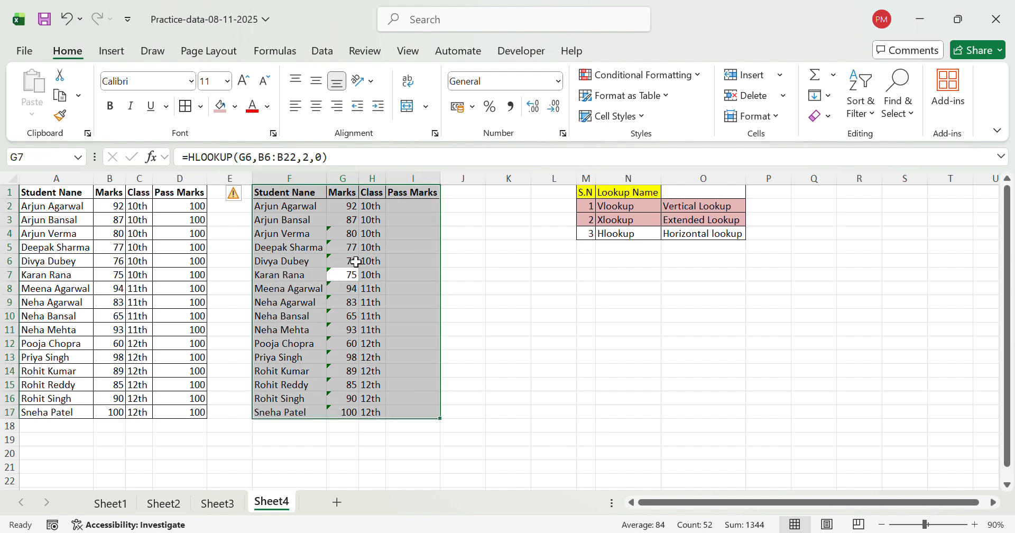